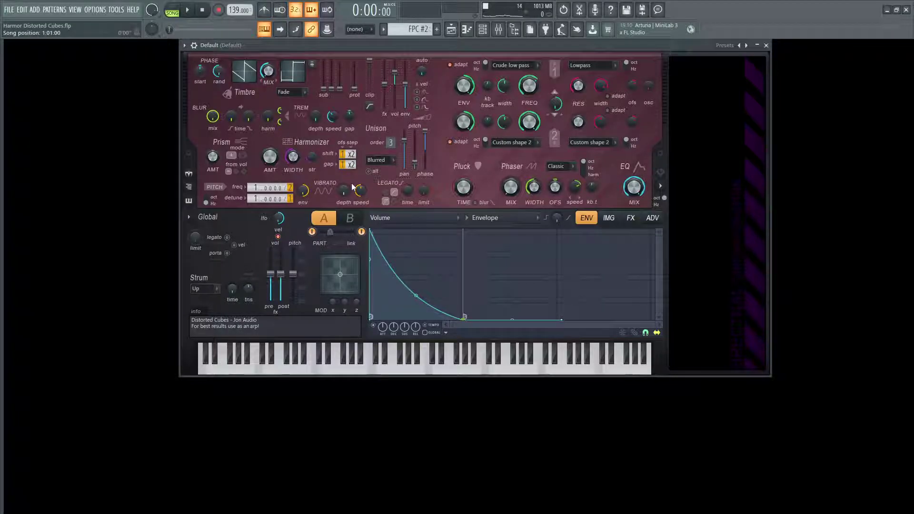
Play the Distorted Cubes patch, then flip between Harmor's part A and part B settings
{"action": "key", "text": "space"}
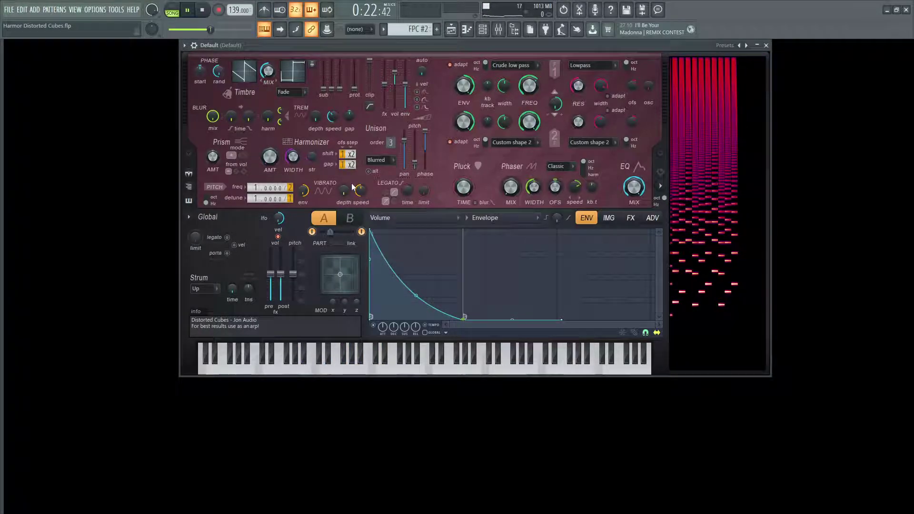
{"action": "key", "text": "space"}
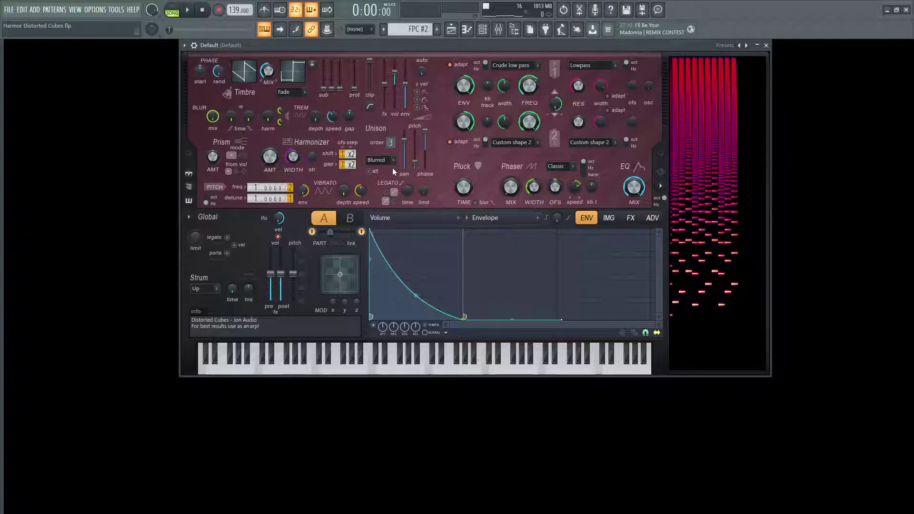
{"action": "left_click", "coordinate": [337, 220]}
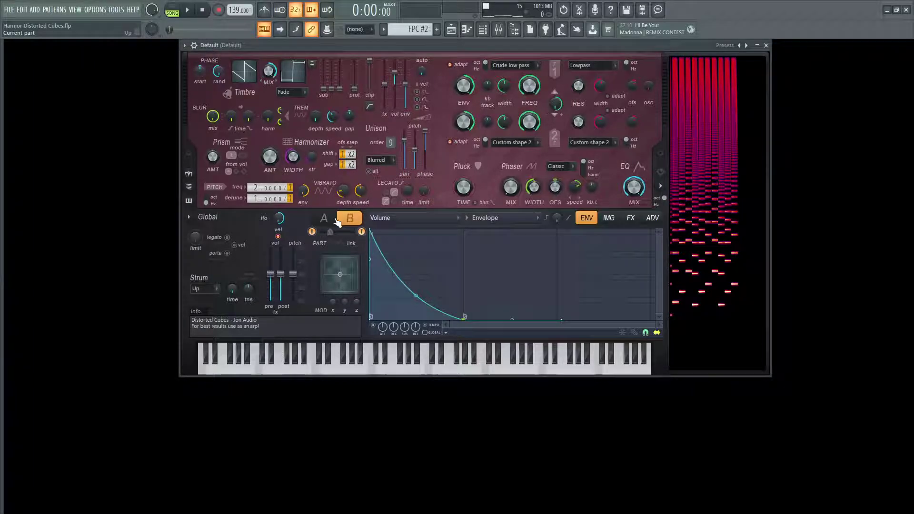
{"action": "left_click", "coordinate": [325, 219]}
{"action": "left_click", "coordinate": [342, 219]}
{"action": "left_click", "coordinate": [325, 219]}
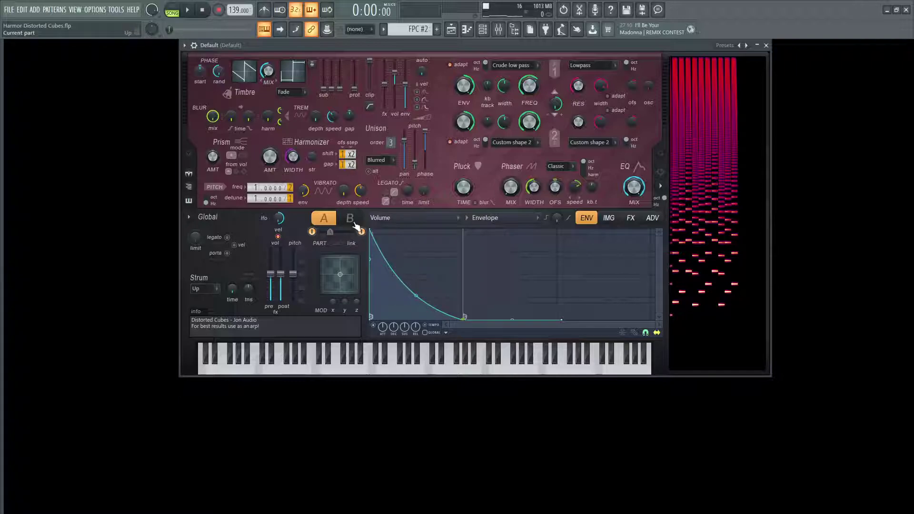
In the Playlist, switch to pattern mode with Harmor as the current pattern, then refocus Harmor
{"action": "key", "text": "F5"}
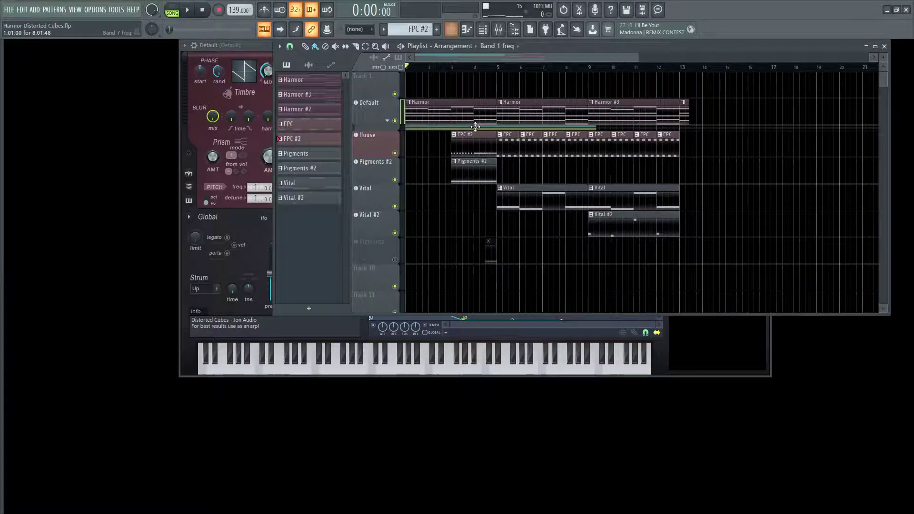
{"action": "left_click", "coordinate": [176, 9]}
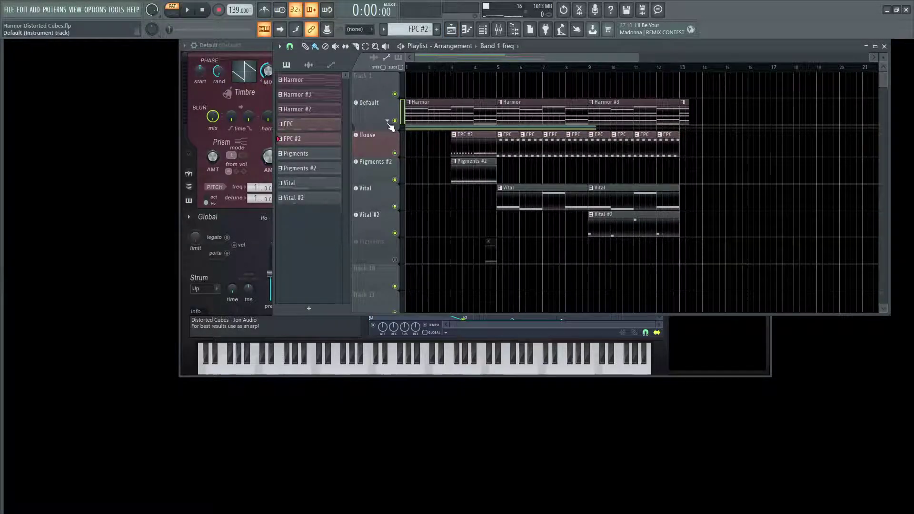
{"action": "left_click", "coordinate": [420, 117]}
{"action": "key", "text": "space"}
{"action": "key", "text": "space"}
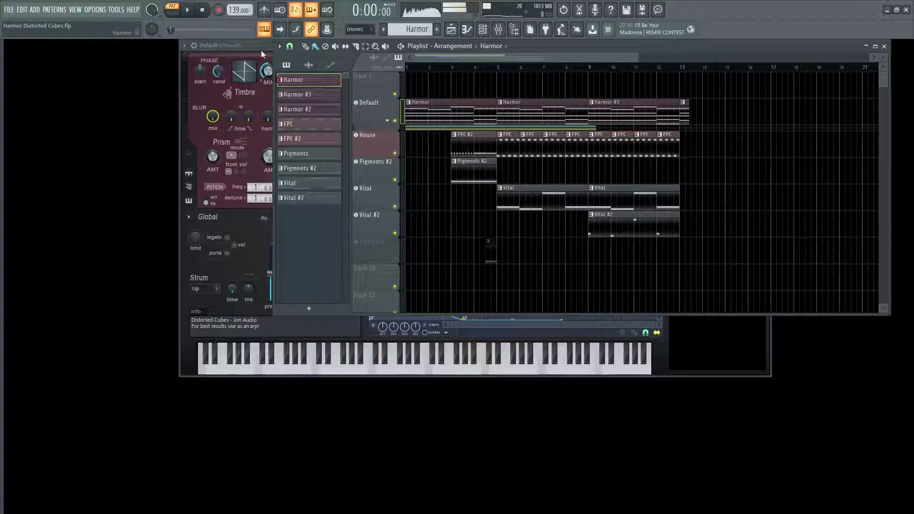
{"action": "left_click", "coordinate": [258, 49]}
{"action": "key", "text": "F5"}
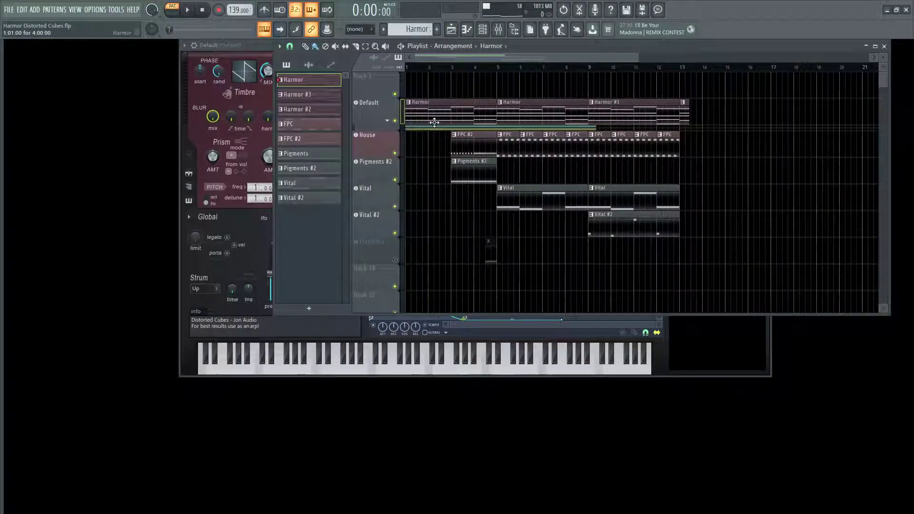
{"action": "left_click", "coordinate": [253, 44]}
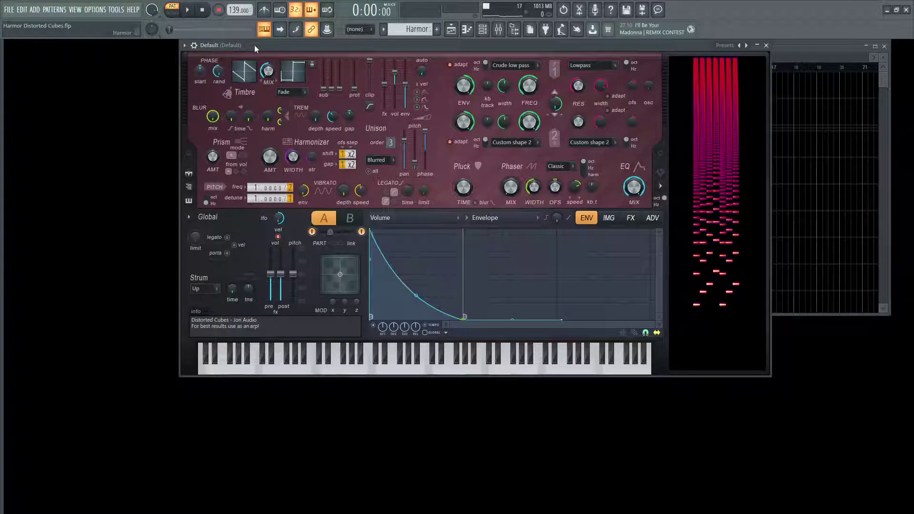
Set the Harmor channel's arpeggiator to Up, audition it, and return to the plugin view
{"action": "left_click", "coordinate": [194, 45]}
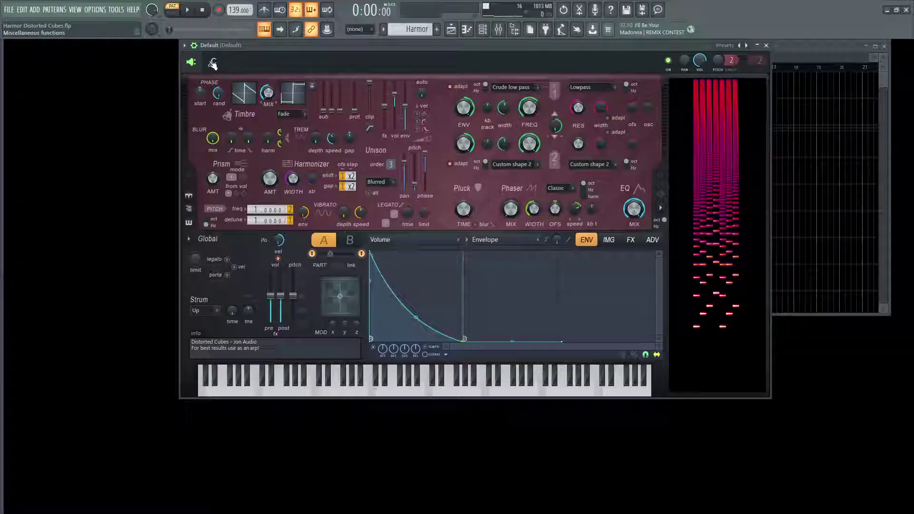
{"action": "left_click", "coordinate": [213, 62]}
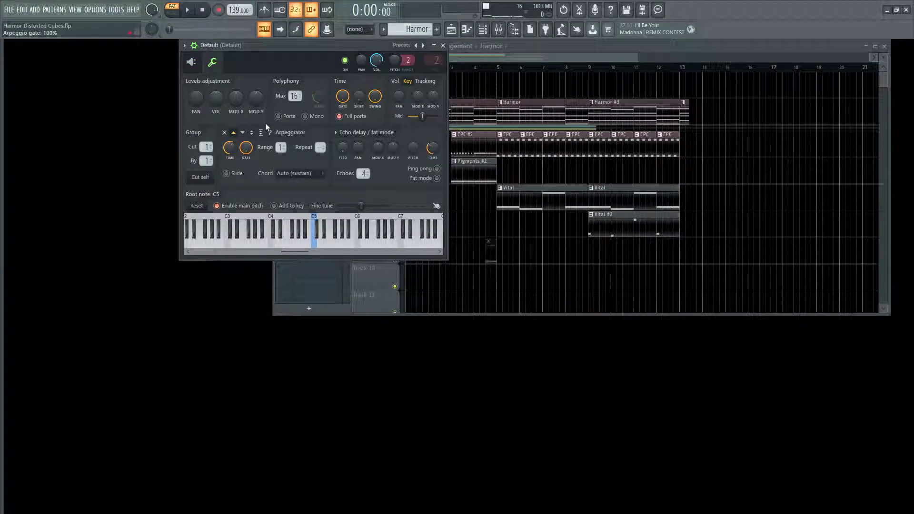
{"action": "left_click", "coordinate": [233, 133]}
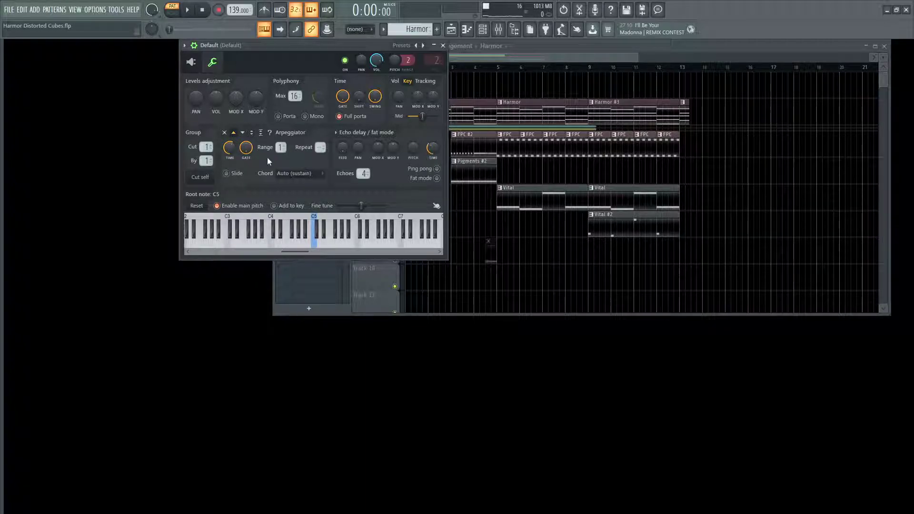
{"action": "key", "text": "space"}
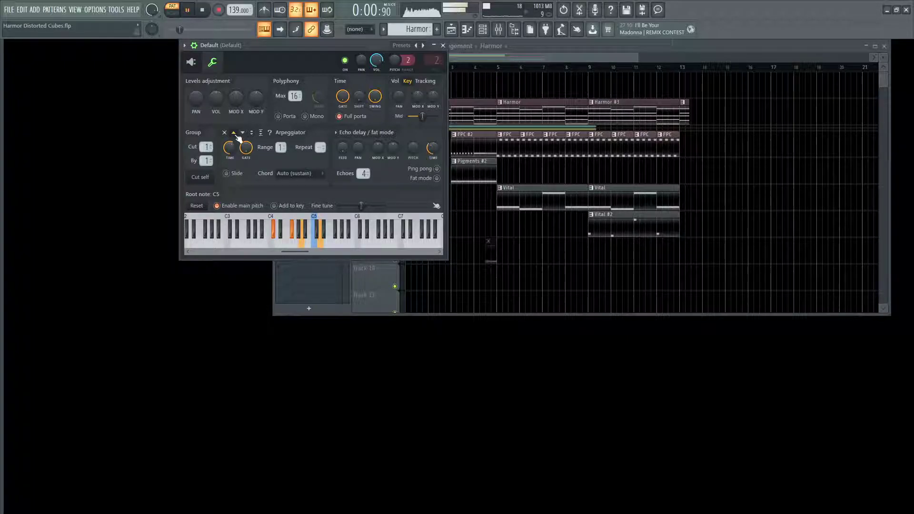
{"action": "key", "text": "space"}
{"action": "left_click", "coordinate": [192, 62]}
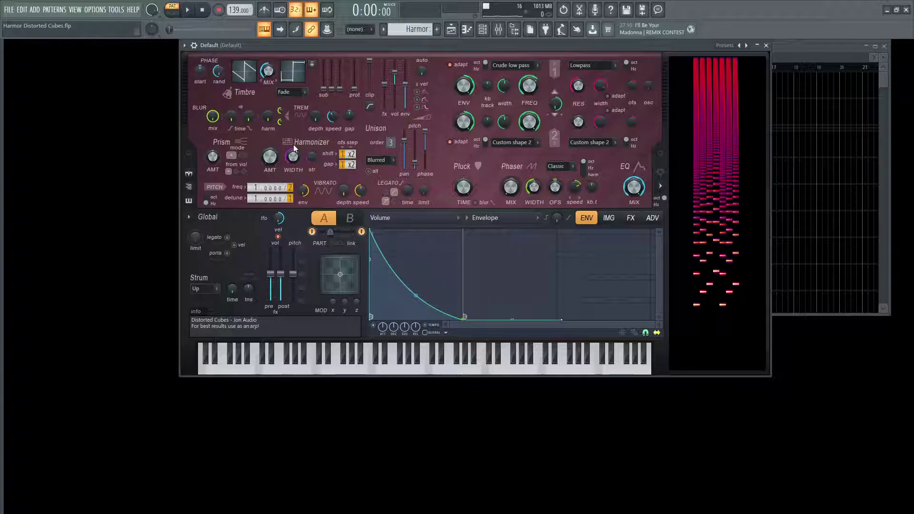
Switch off Harmor's part B and audition part A alone
{"action": "left_click", "coordinate": [362, 232]}
{"action": "key", "text": "space"}
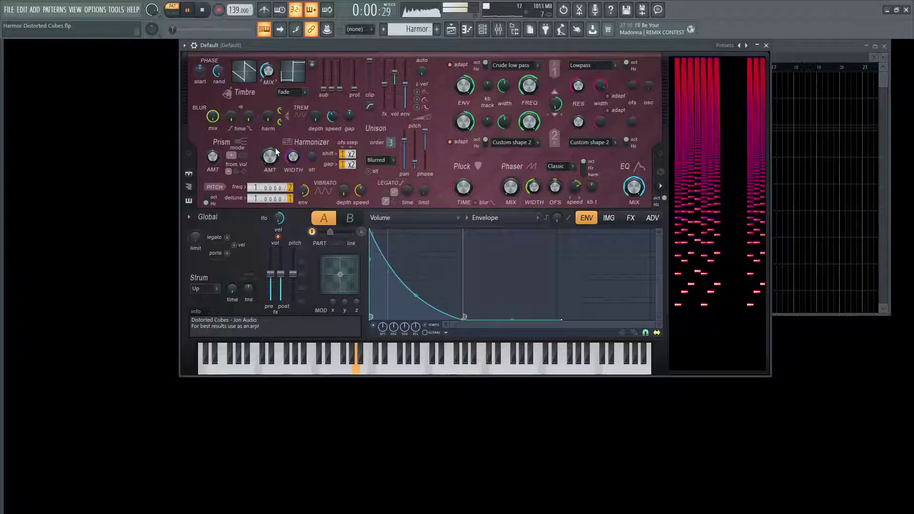
{"action": "key", "text": "space"}
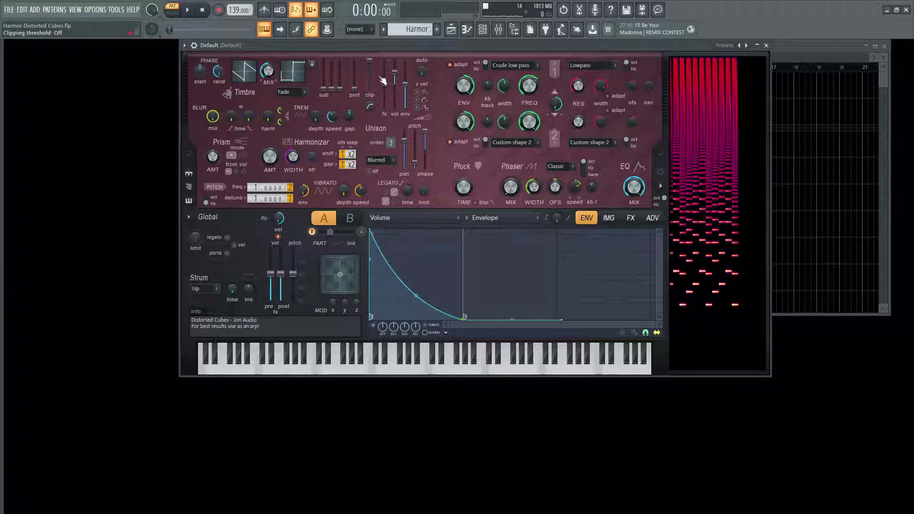
{"action": "key", "text": "space"}
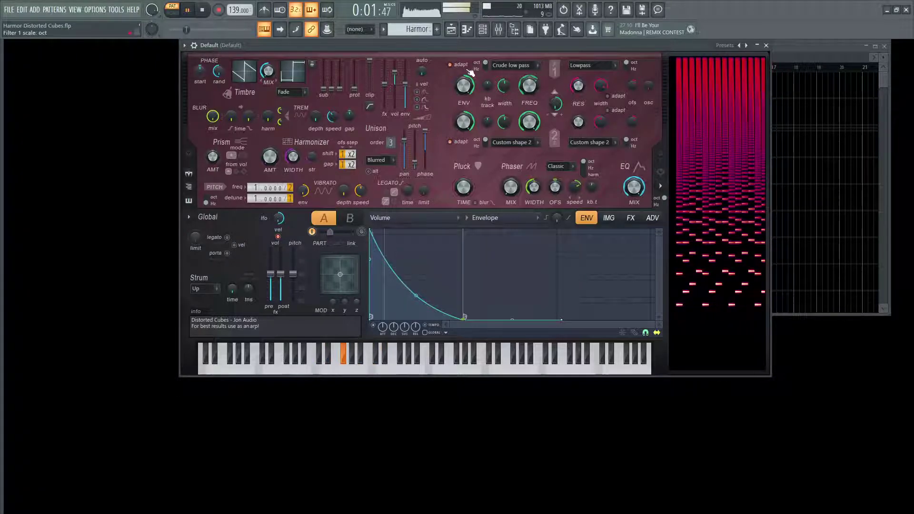
{"action": "key", "text": "space"}
Change the Phase rand knob from Constant to spectral random and replay the arp
{"action": "left_click_drag", "start_coordinate": [218, 71], "coordinate": [221, 64]}
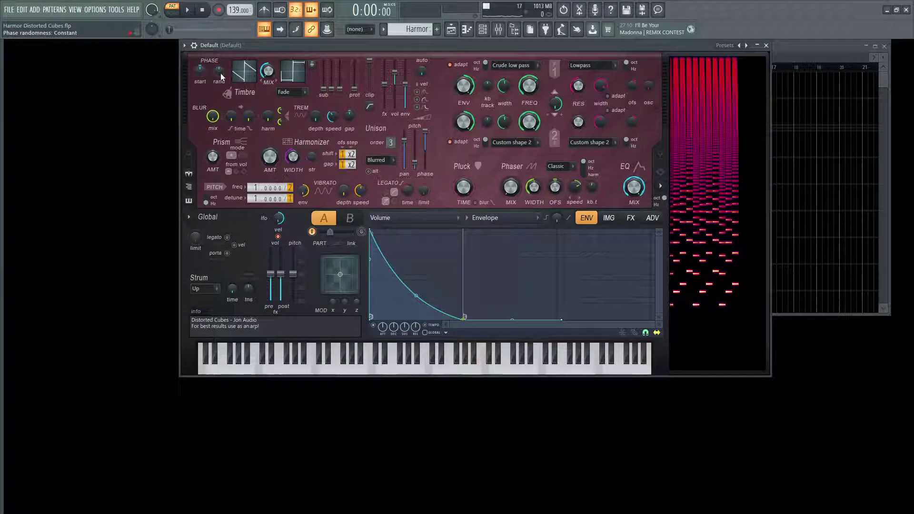
{"action": "key", "text": "space"}
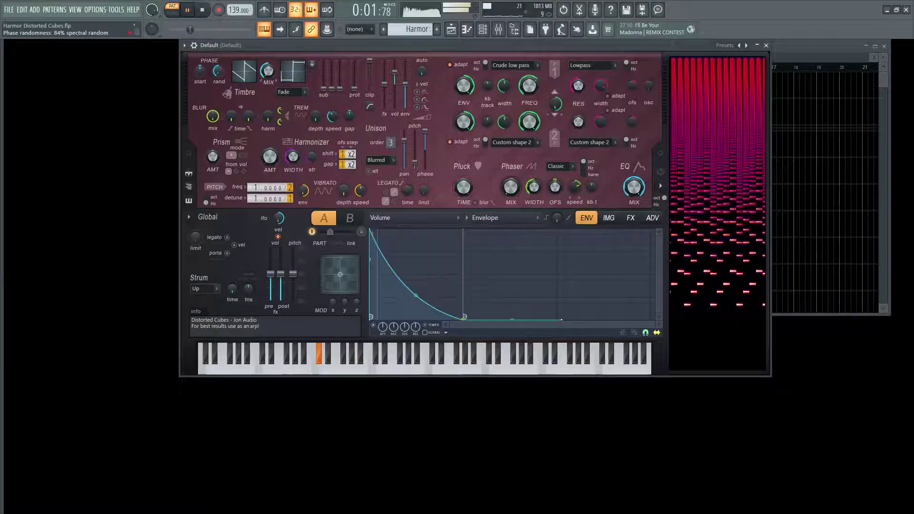
{"action": "key", "text": "space"}
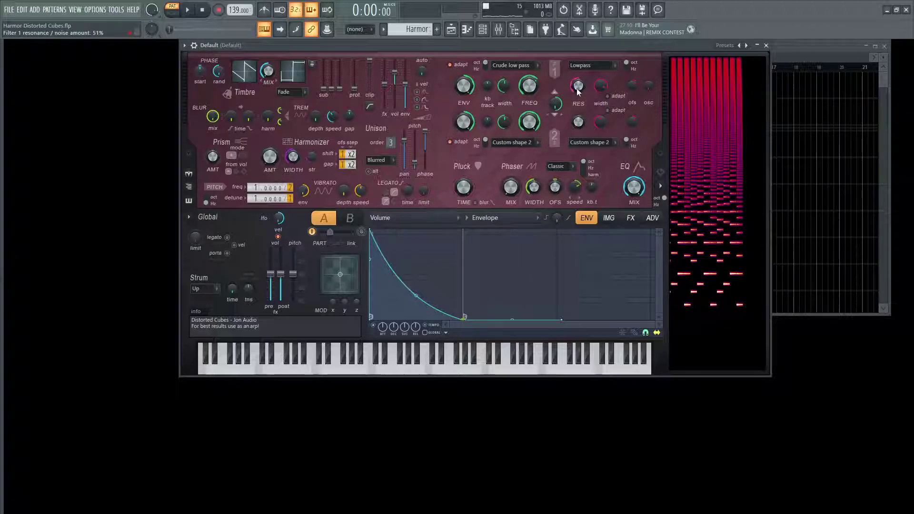
{"action": "key", "text": "space"}
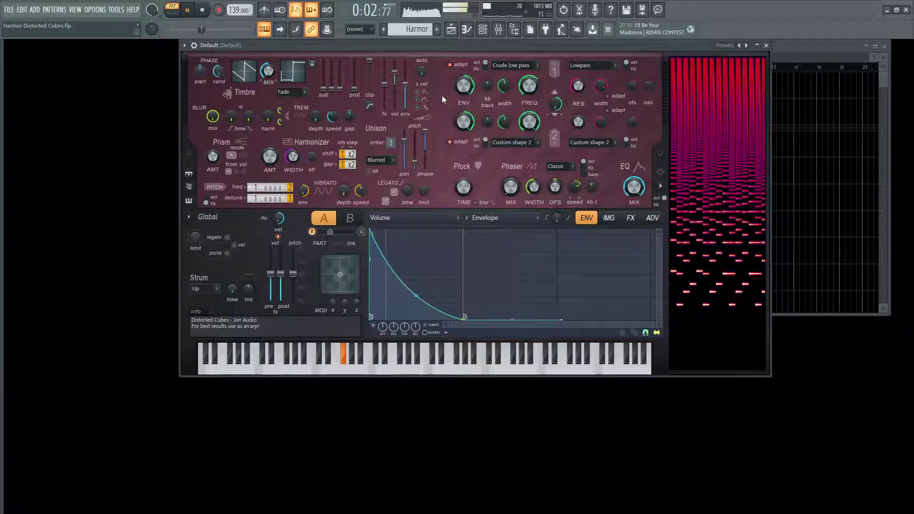
{"action": "key", "text": "space"}
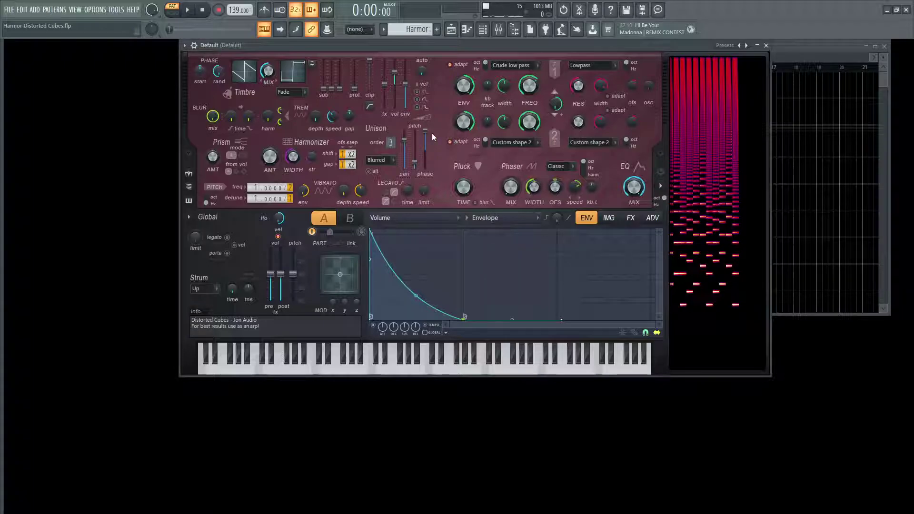
{"action": "left_click_drag", "start_coordinate": [427, 133], "coordinate": [429, 136]}
{"action": "key", "text": "space"}
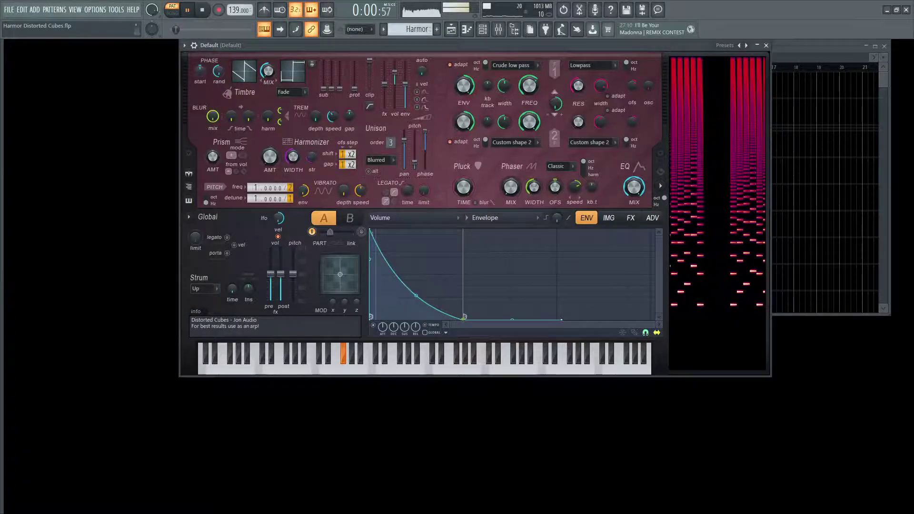
{"action": "key", "text": "space"}
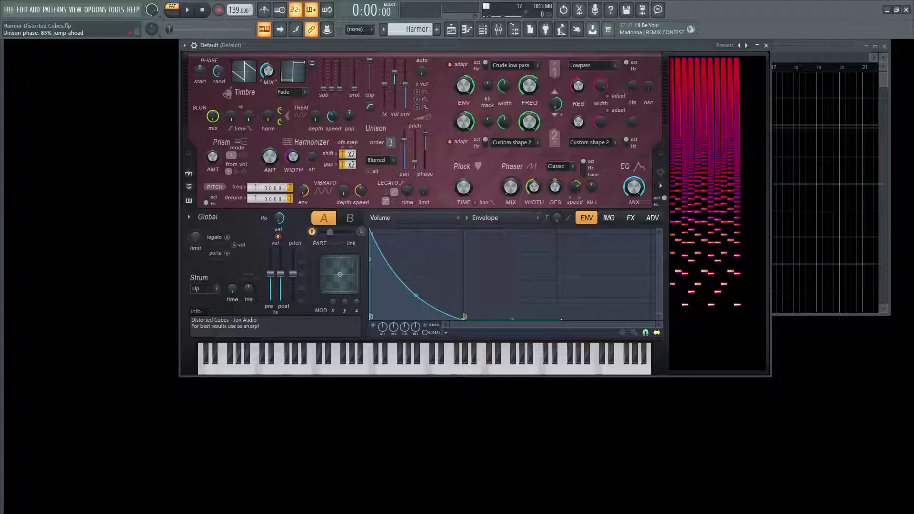
{"action": "key", "text": "space"}
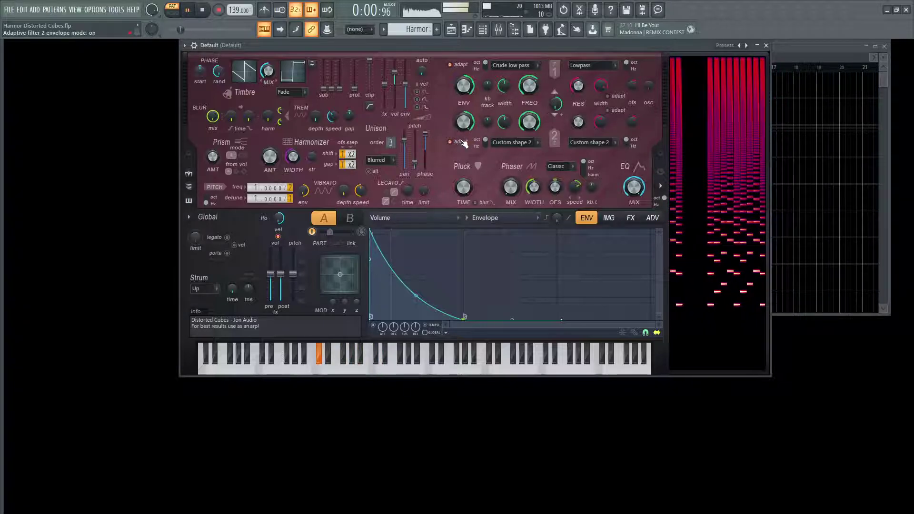
{"action": "key", "text": "space"}
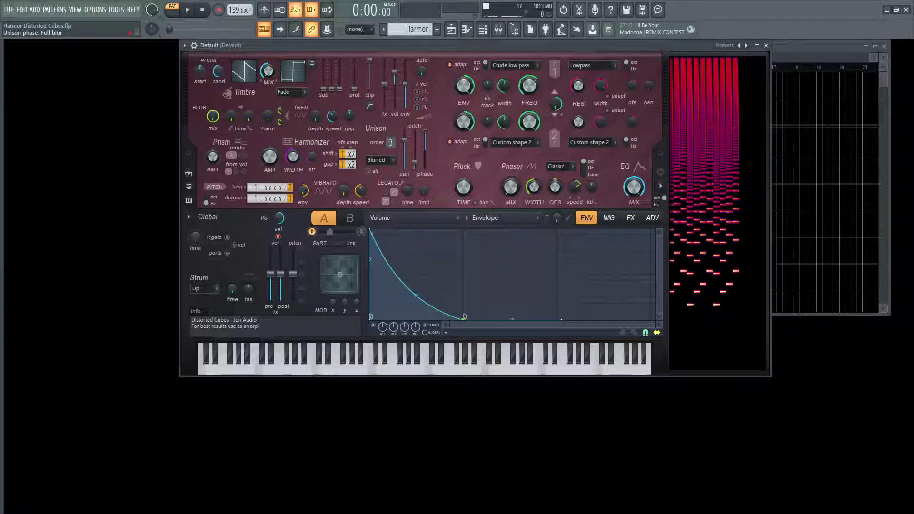
{"action": "key", "text": "space"}
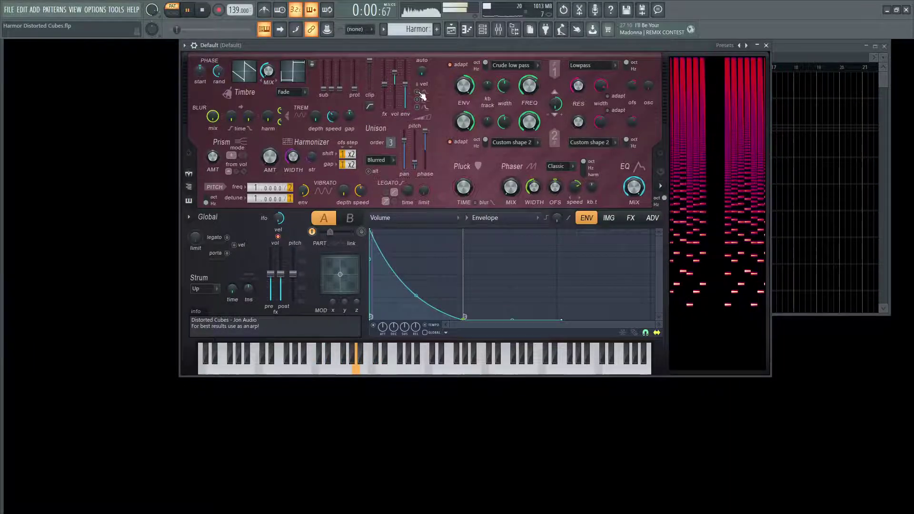
{"action": "key", "text": "space"}
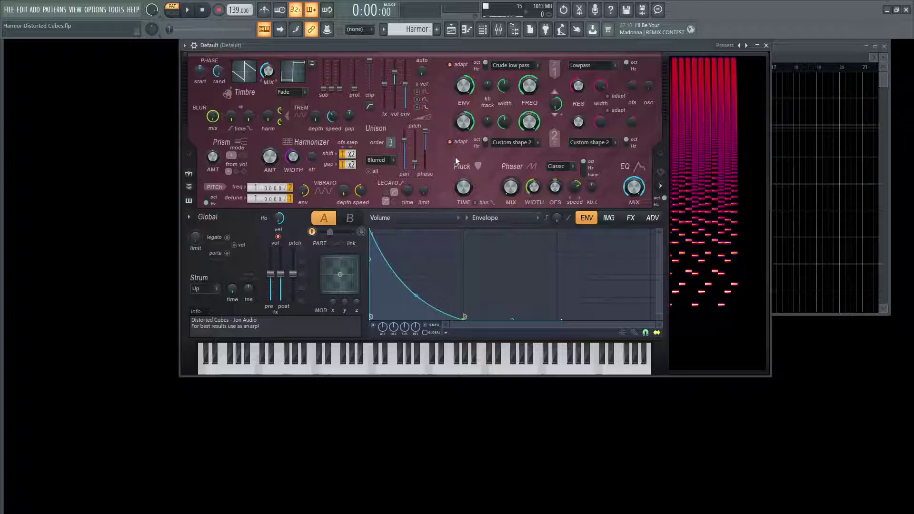
{"action": "key", "text": "space"}
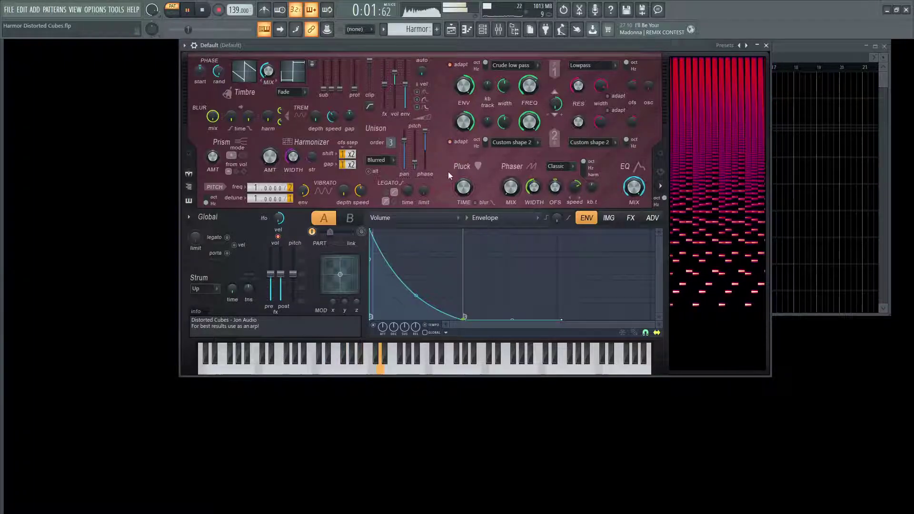
Replay the arp, then open the envelope target list from the Volume selector
{"action": "key", "text": "space"}
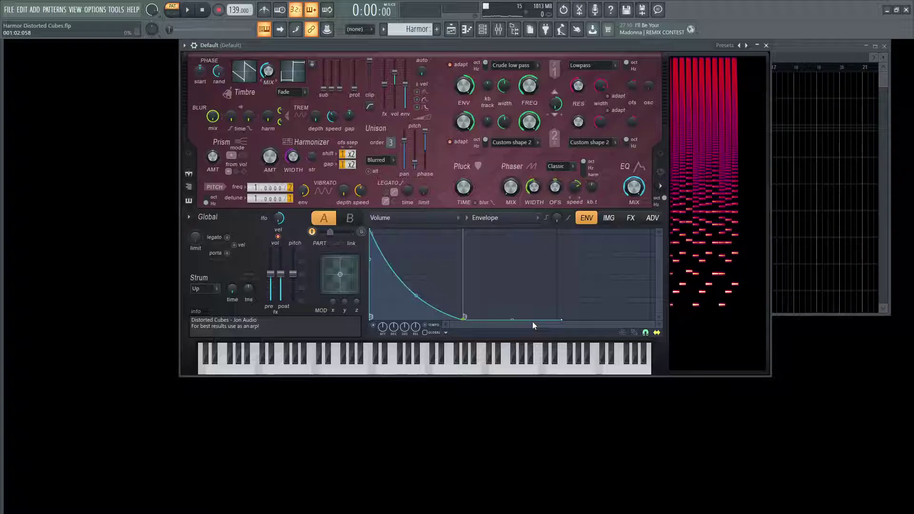
{"action": "key", "text": "space"}
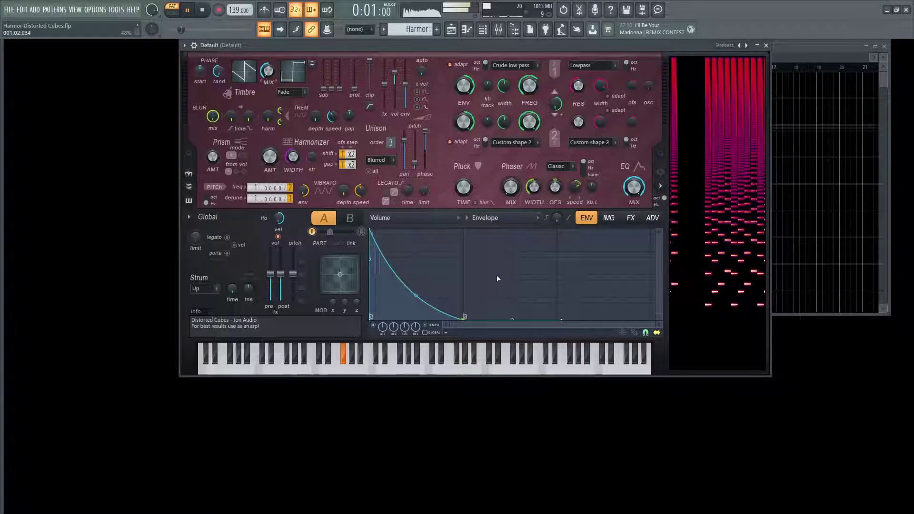
{"action": "key", "text": "space"}
{"action": "left_click", "coordinate": [418, 218]}
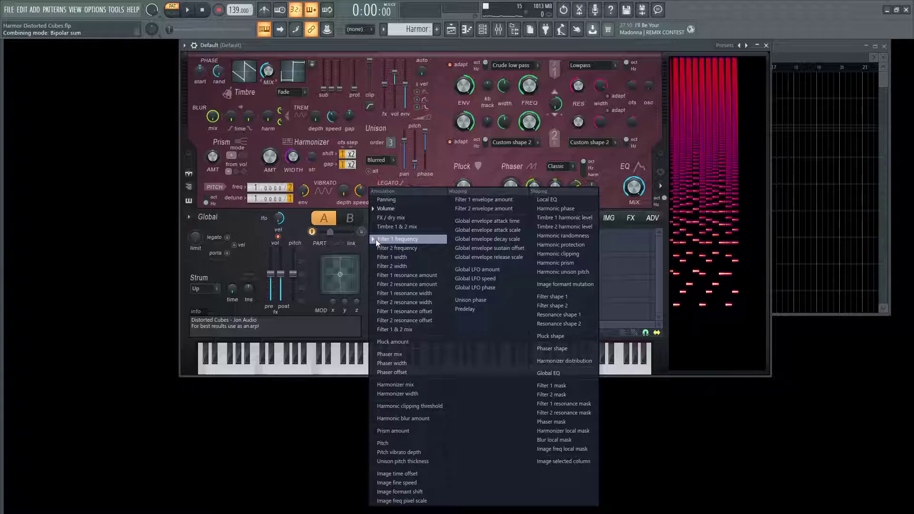
Target the envelope at Filter 1 frequency, enlarge its view, and play a G#4 note
{"action": "left_click", "coordinate": [407, 240]}
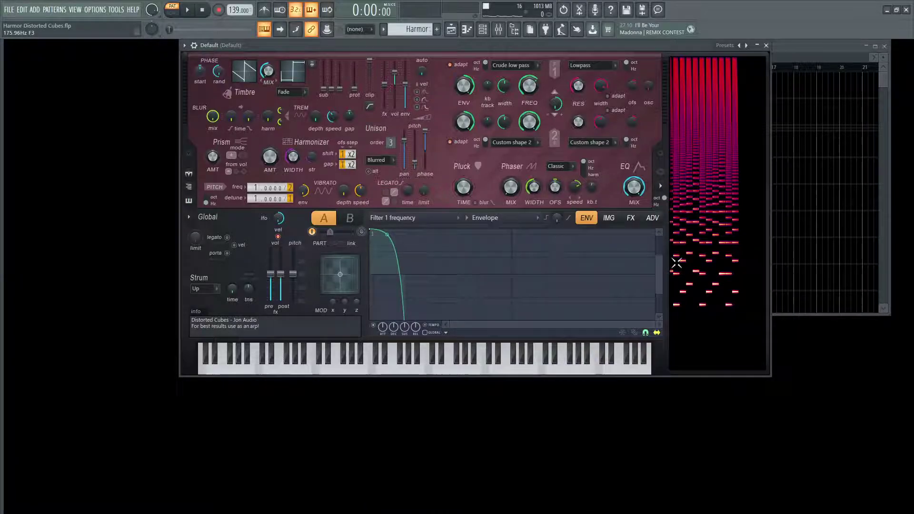
{"action": "left_click_drag", "start_coordinate": [659, 266], "coordinate": [660, 313]}
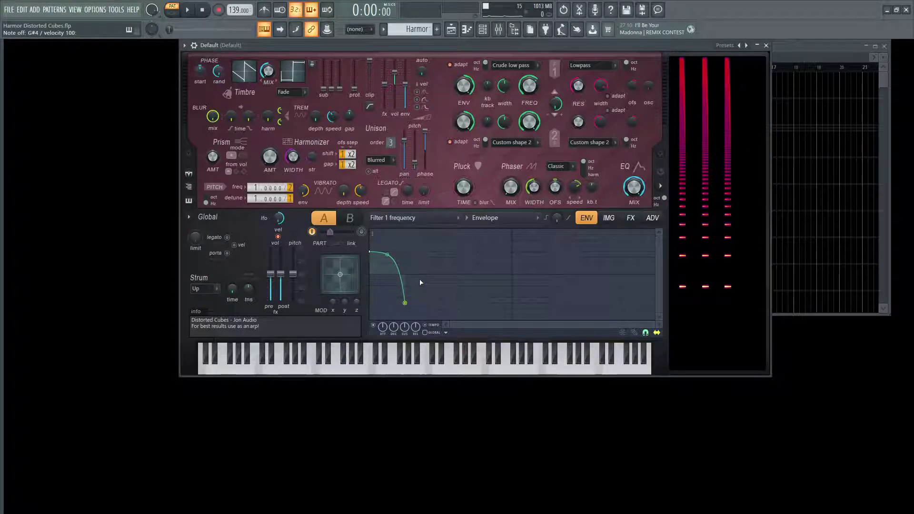
{"action": "left_click", "coordinate": [374, 327]}
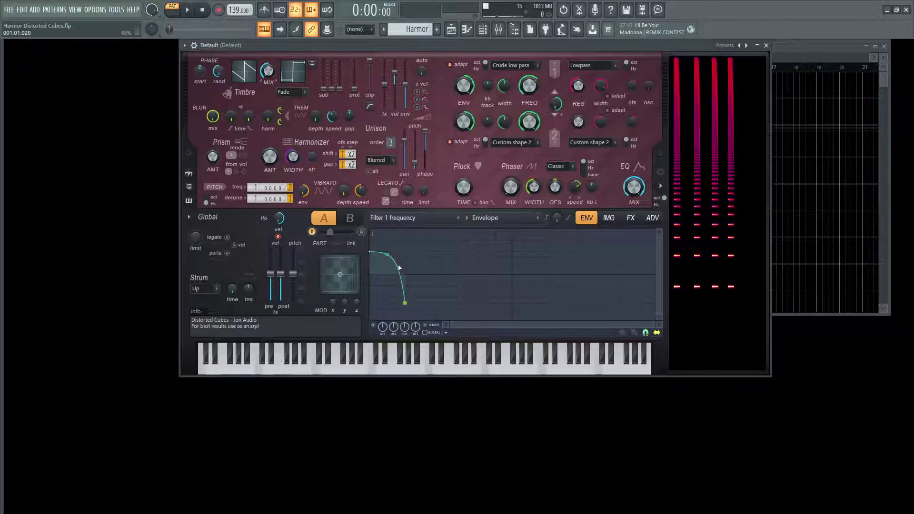
Bring back the Filter 1 frequency envelope through the FREQ knob's right-click menu
{"action": "left_click", "coordinate": [458, 218]}
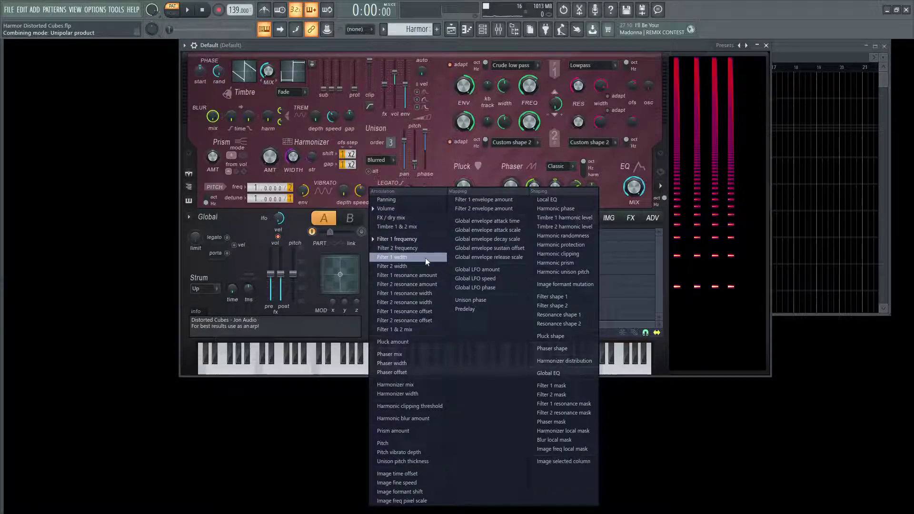
{"action": "left_click", "coordinate": [476, 53]}
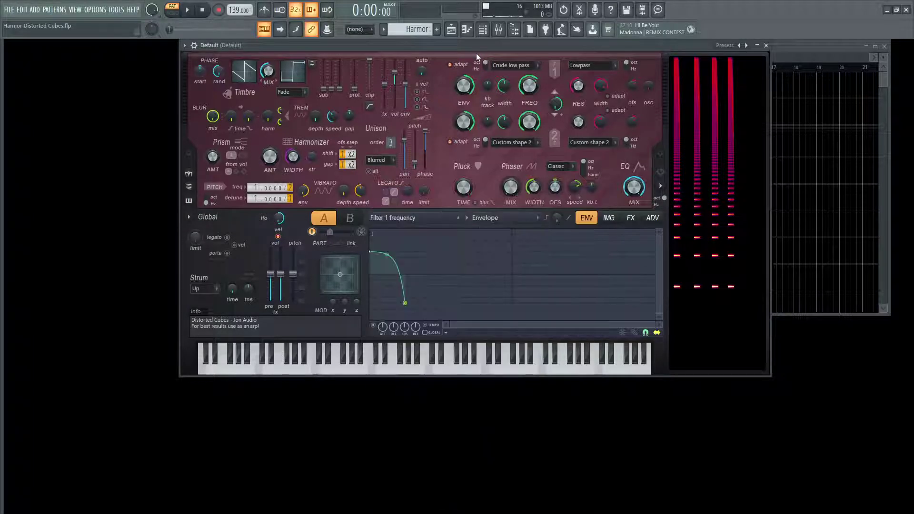
{"action": "left_click", "coordinate": [424, 218]}
{"action": "left_click", "coordinate": [399, 205]}
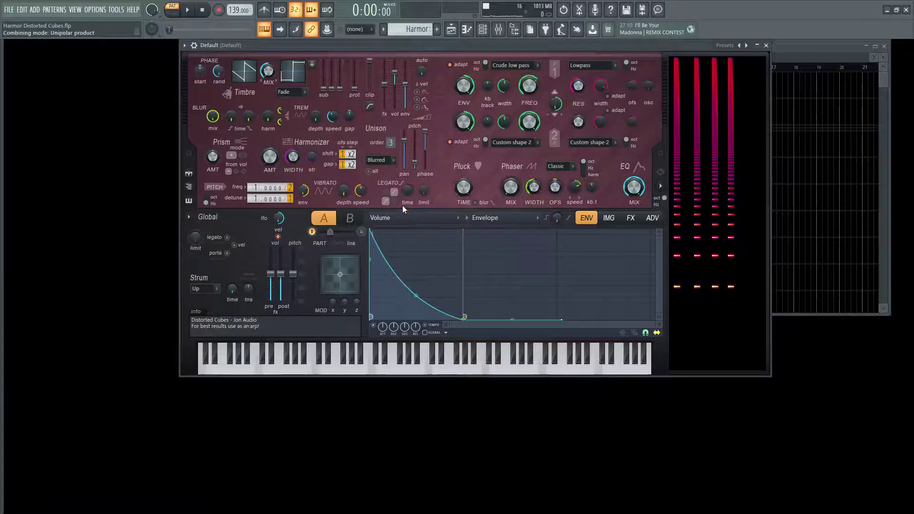
{"action": "right_click", "coordinate": [531, 87]}
{"action": "left_click", "coordinate": [568, 114]}
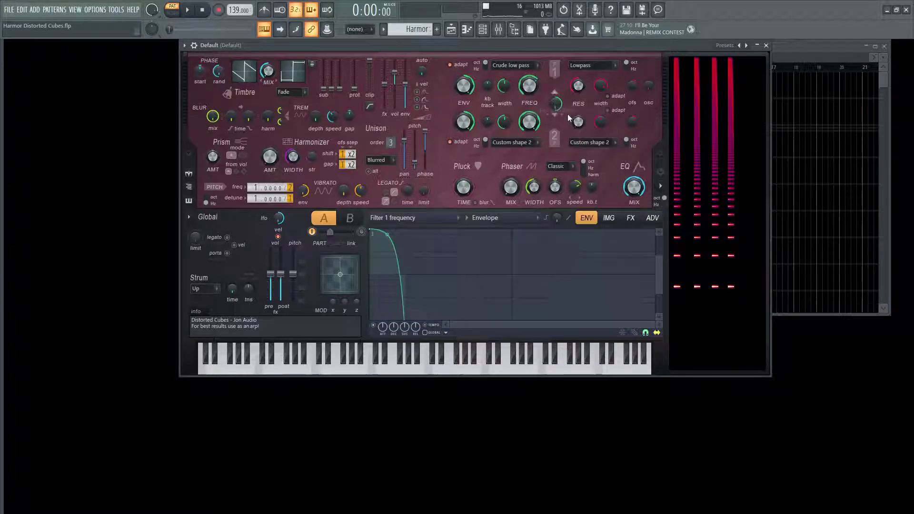
{"action": "left_click_drag", "start_coordinate": [659, 275], "coordinate": [664, 316]}
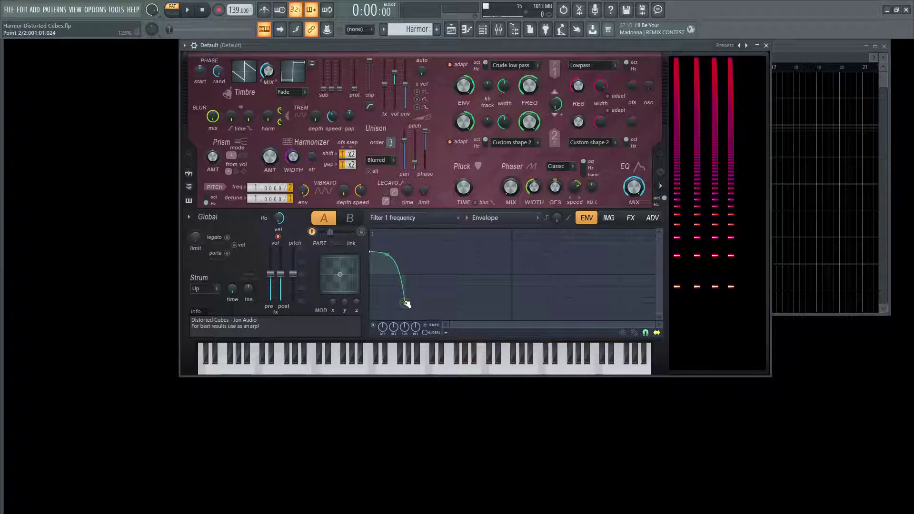
Raise envelope point 2 to -108% and play the arp to hear it
{"action": "left_click_drag", "start_coordinate": [406, 304], "coordinate": [409, 303]}
{"action": "key", "text": "z"}
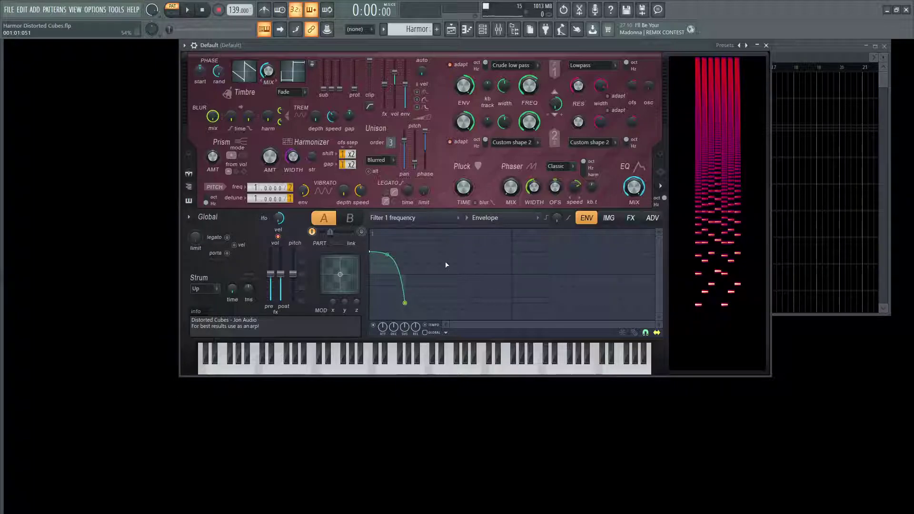
{"action": "key", "text": "space"}
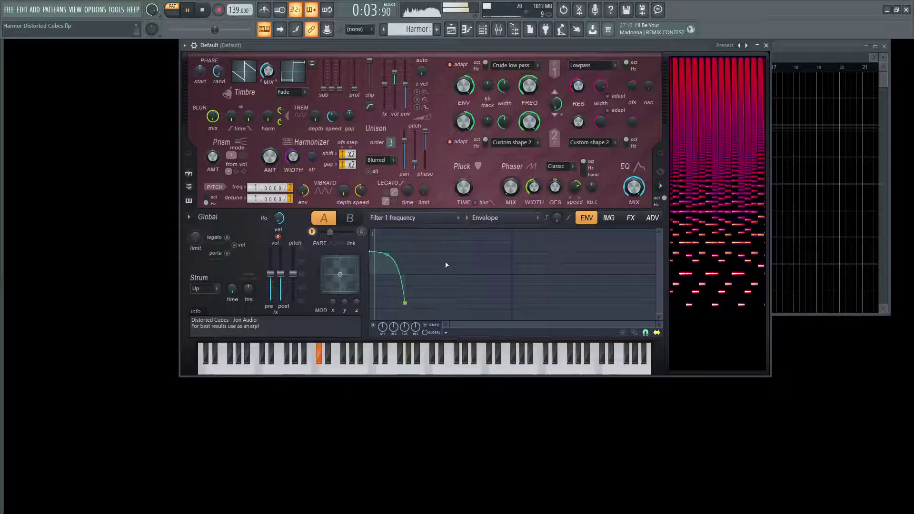
{"action": "key", "text": "space"}
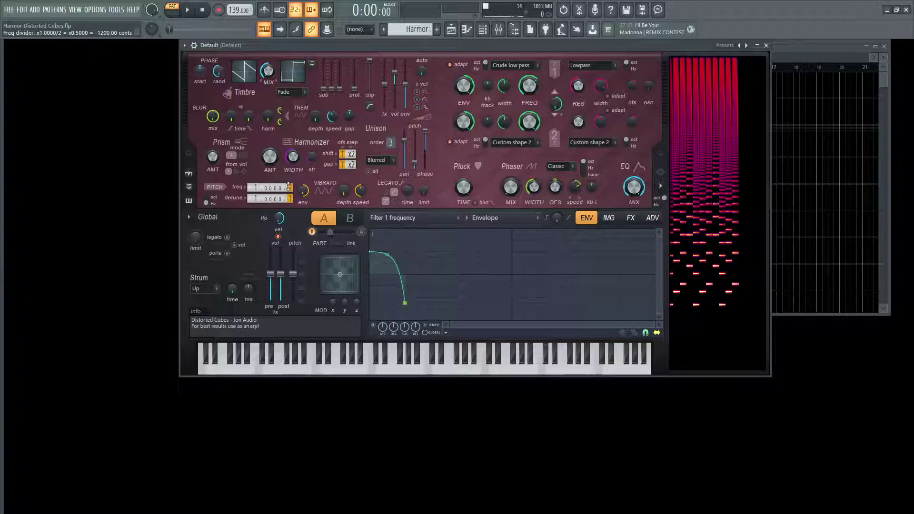
Select part B, enable it, and play the layered arp twice
{"action": "left_click", "coordinate": [354, 220]}
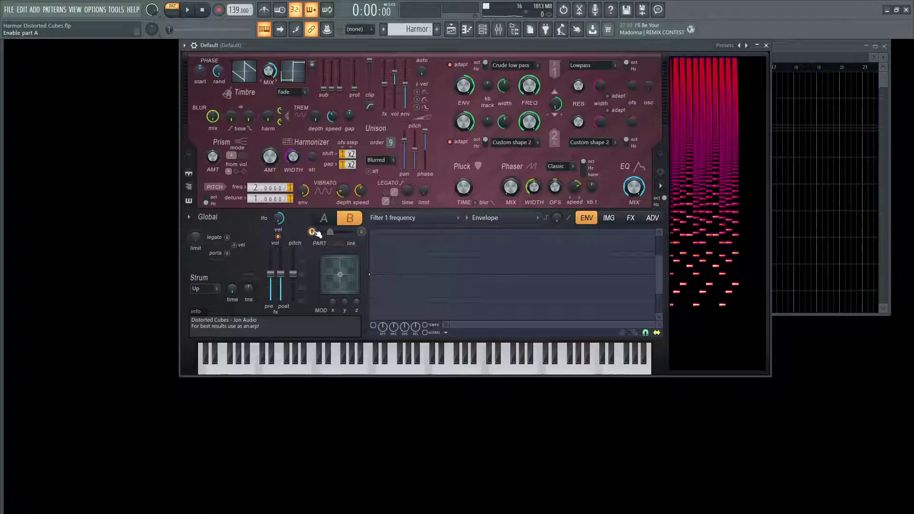
{"action": "left_click", "coordinate": [361, 232]}
{"action": "key", "text": "space"}
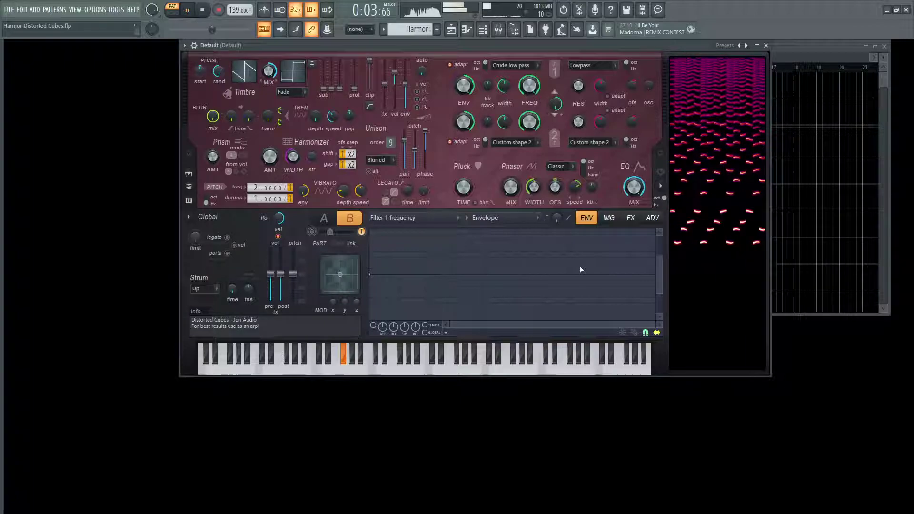
{"action": "key", "text": "space"}
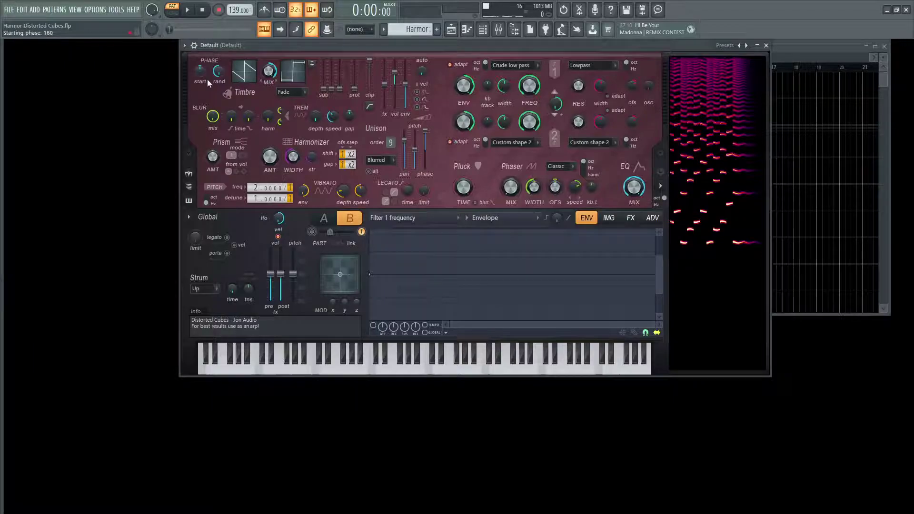
{"action": "key", "text": "space"}
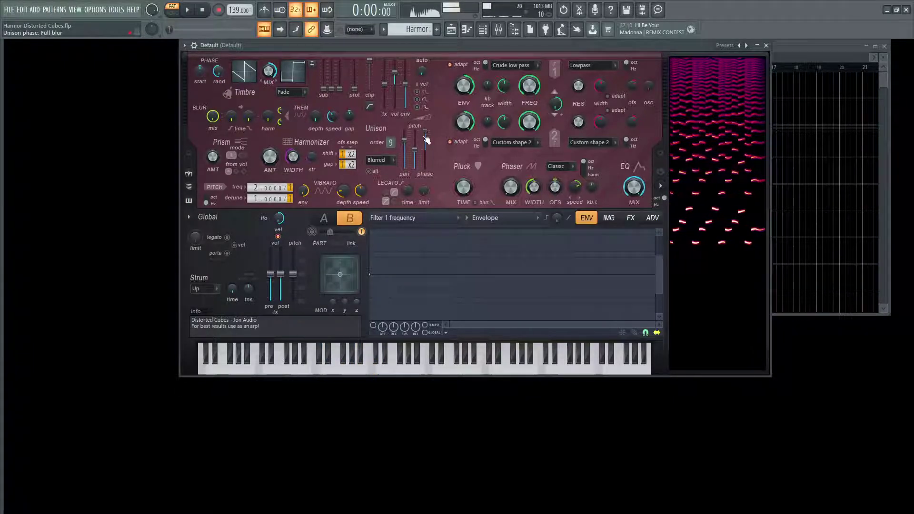
{"action": "key", "text": "space"}
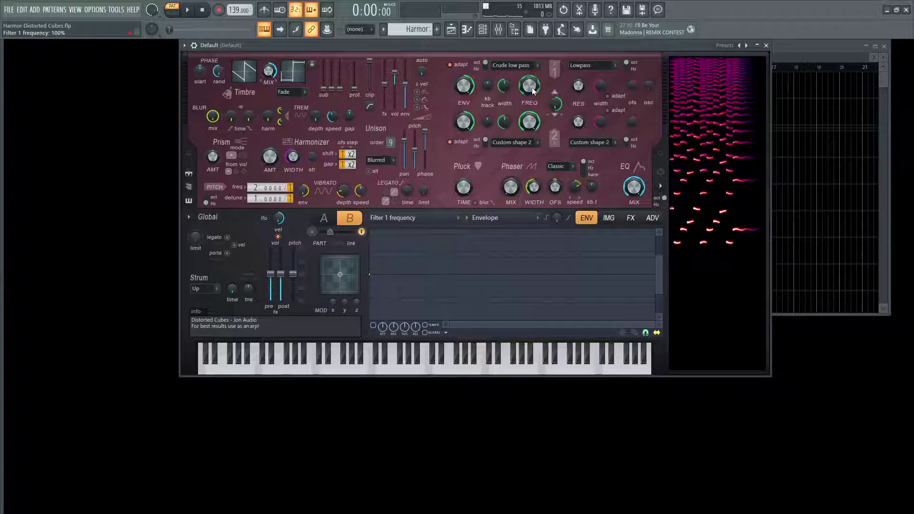
{"action": "key", "text": "space"}
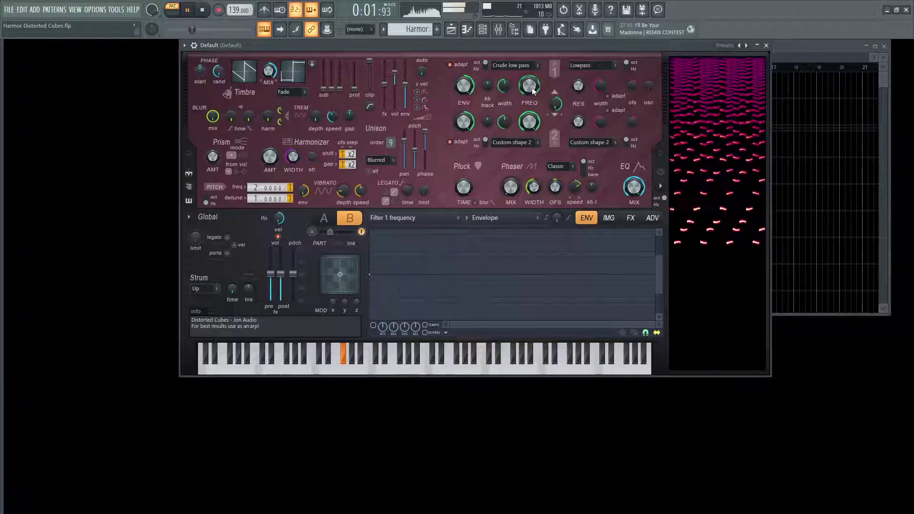
{"action": "key", "text": "space"}
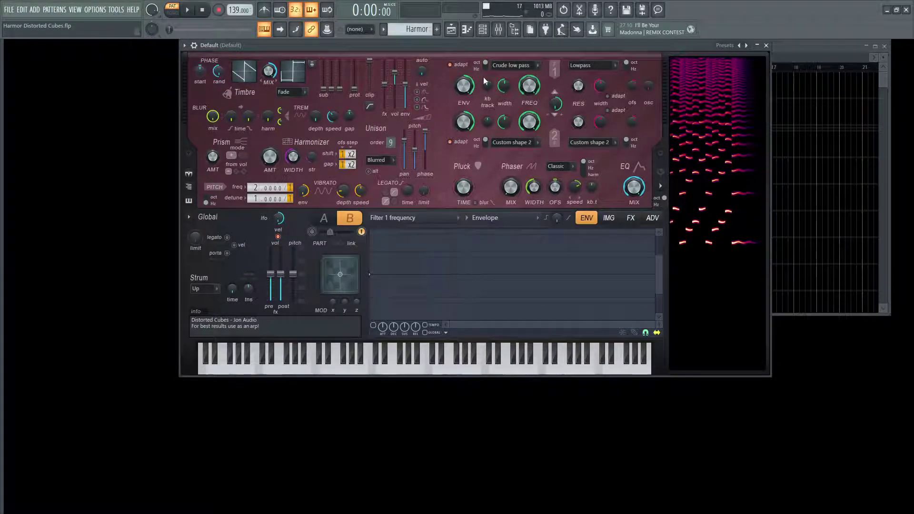
{"action": "key", "text": "space"}
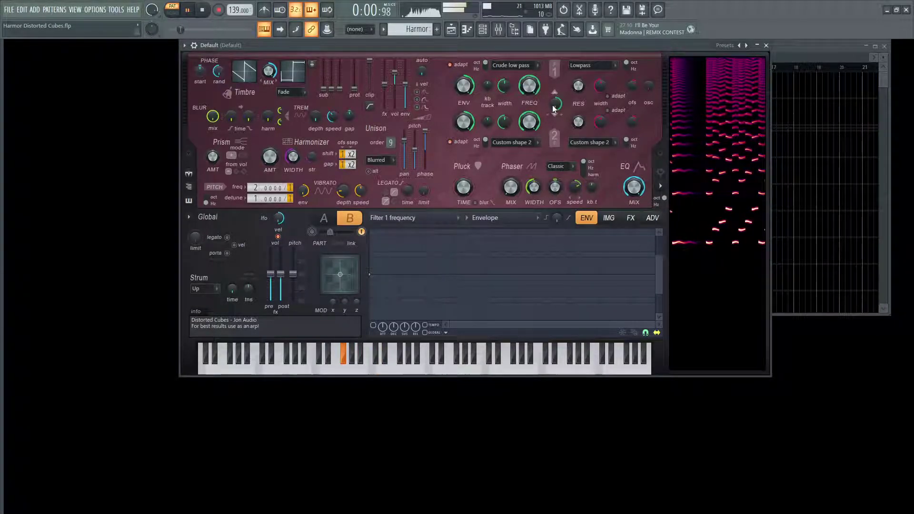
{"action": "key", "text": "space"}
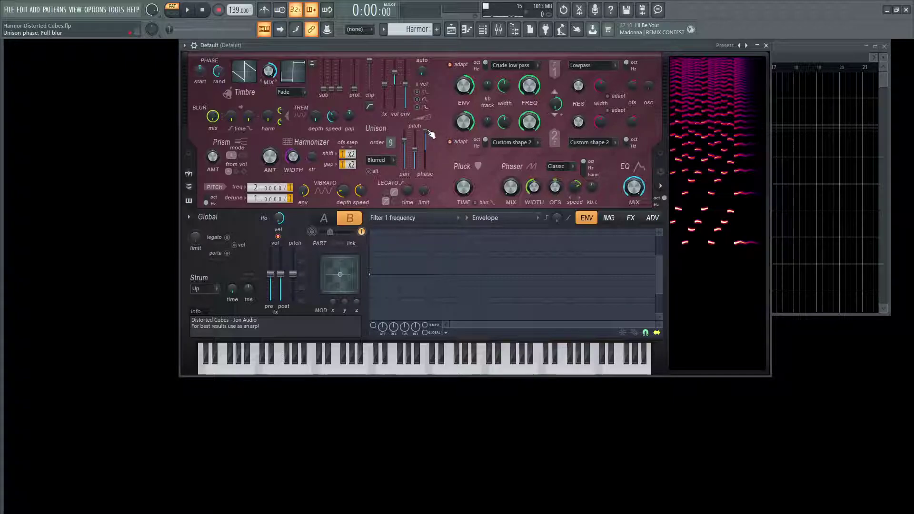
{"action": "key", "text": "space"}
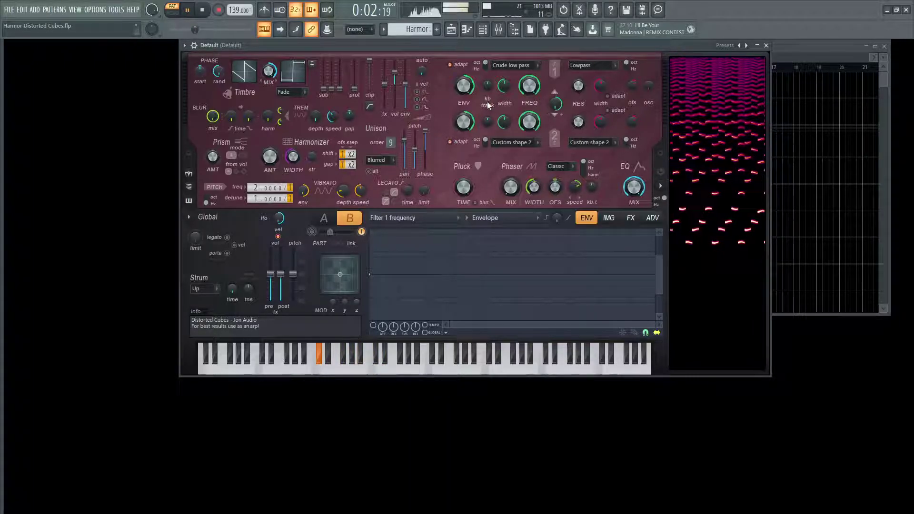
{"action": "key", "text": "space"}
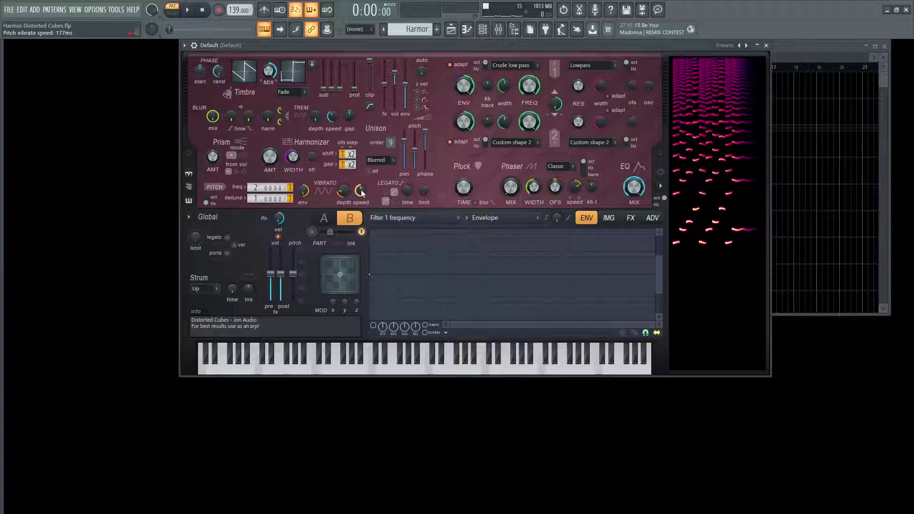
{"action": "key", "text": "space"}
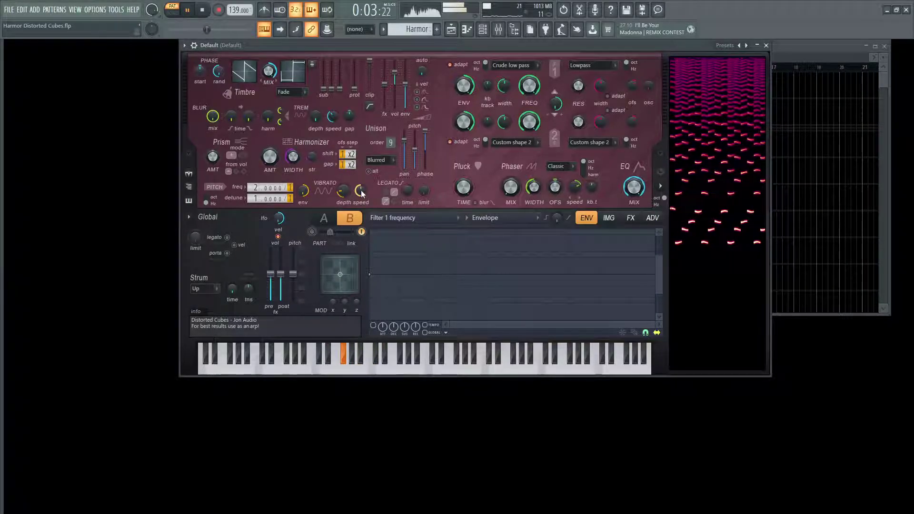
Stop playback, set the envelope target back to Volume, and view part A
{"action": "key", "text": "space"}
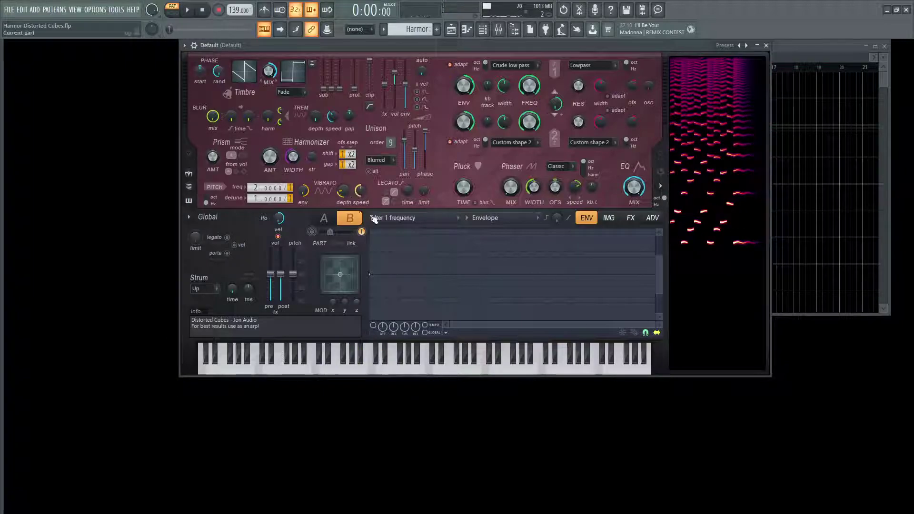
{"action": "left_click", "coordinate": [406, 215]}
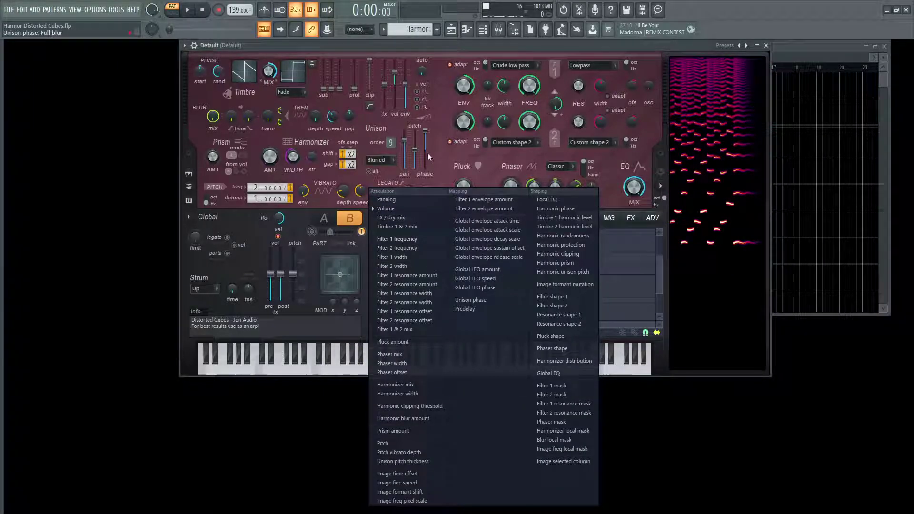
{"action": "left_click", "coordinate": [395, 208]}
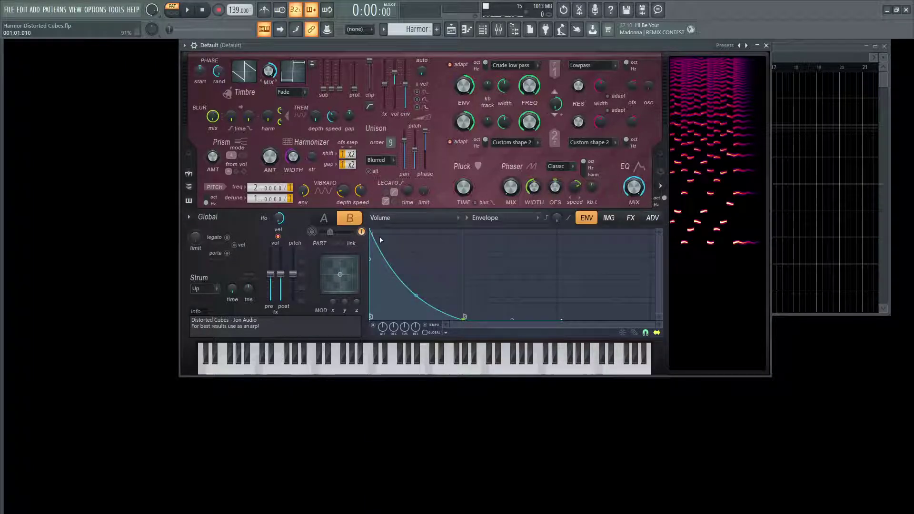
{"action": "left_click", "coordinate": [326, 219]}
{"action": "left_click", "coordinate": [320, 218]}
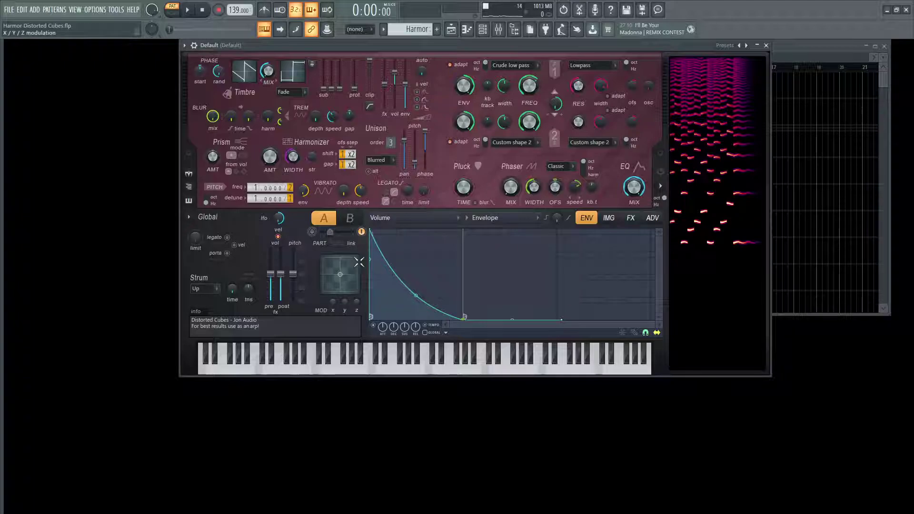
{"action": "left_click", "coordinate": [448, 333]}
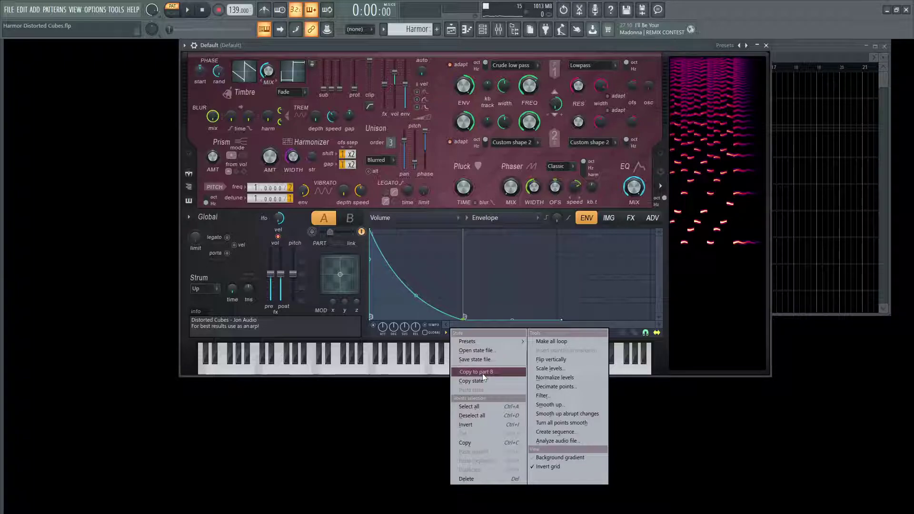
{"action": "left_click", "coordinate": [662, 301]}
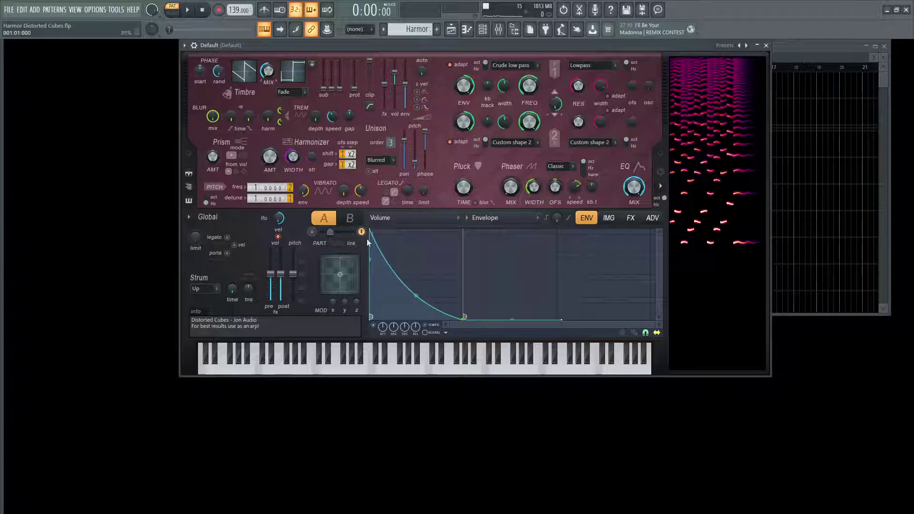
{"action": "left_click", "coordinate": [356, 219]}
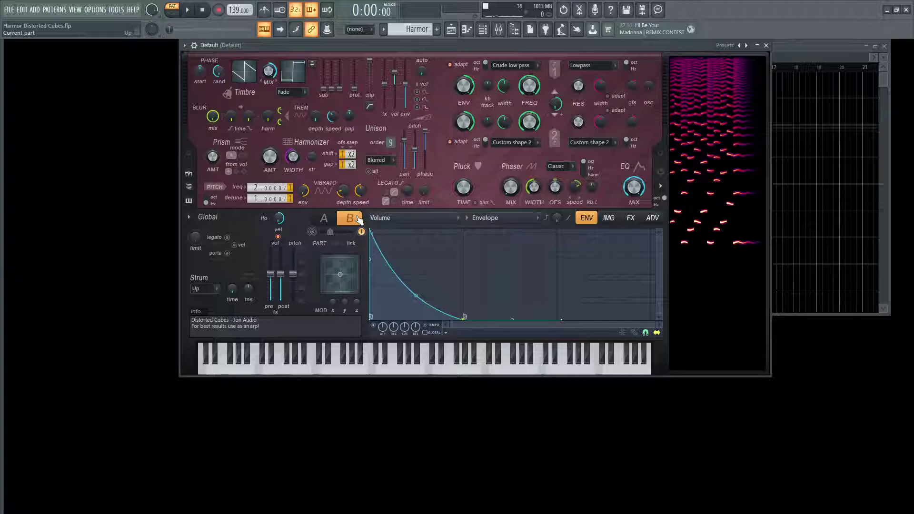
{"action": "left_click", "coordinate": [334, 217]}
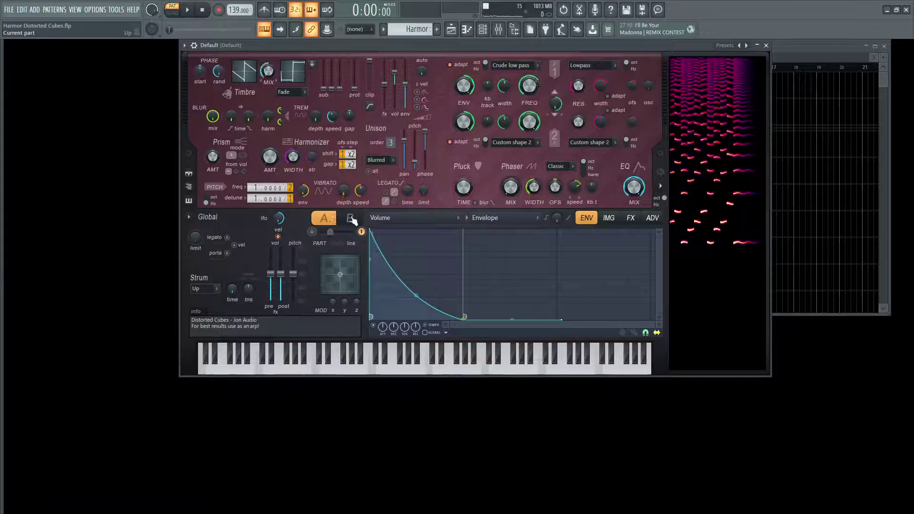
Enable part A alongside part B during playback, then replay the arp to compare
{"action": "key", "text": "space"}
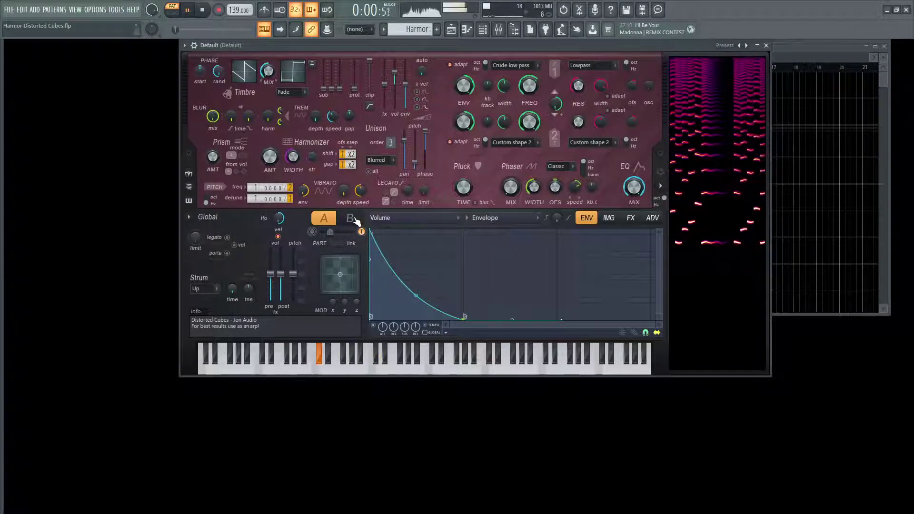
{"action": "left_click", "coordinate": [312, 232]}
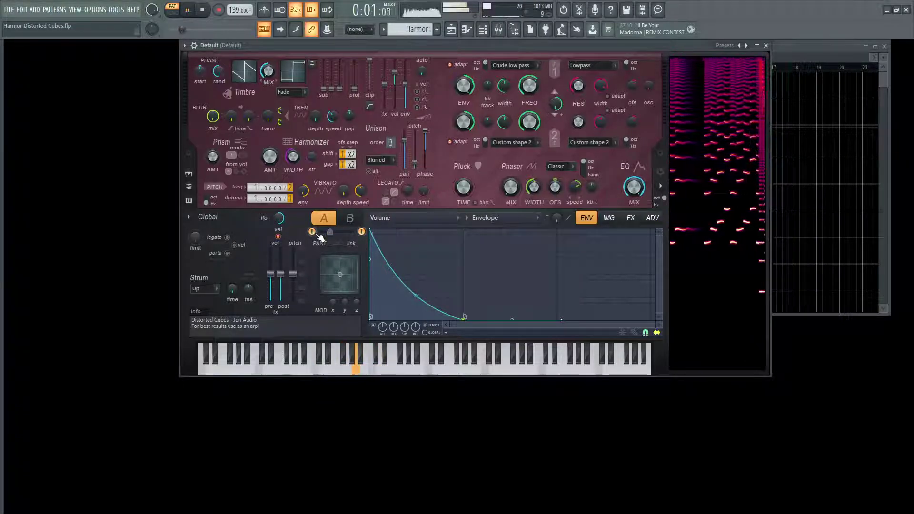
{"action": "key", "text": "space"}
{"action": "key", "text": "space"}
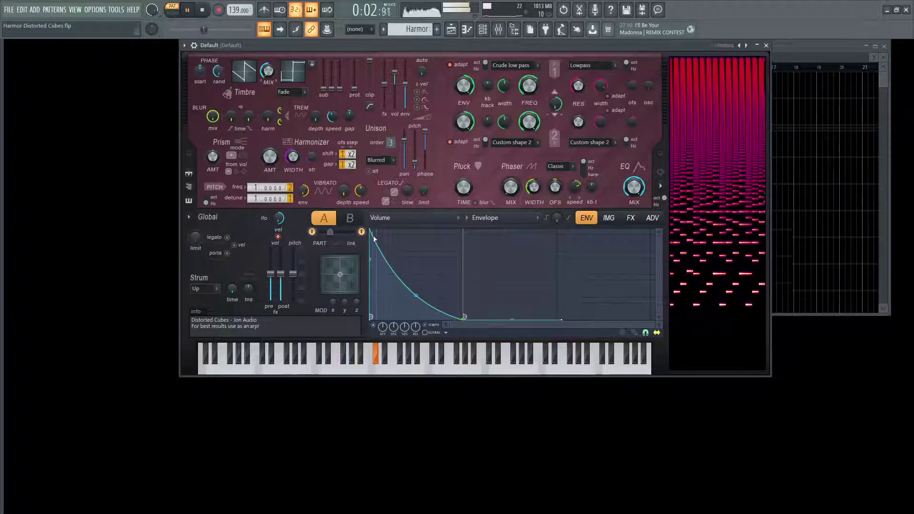
{"action": "key", "text": "space"}
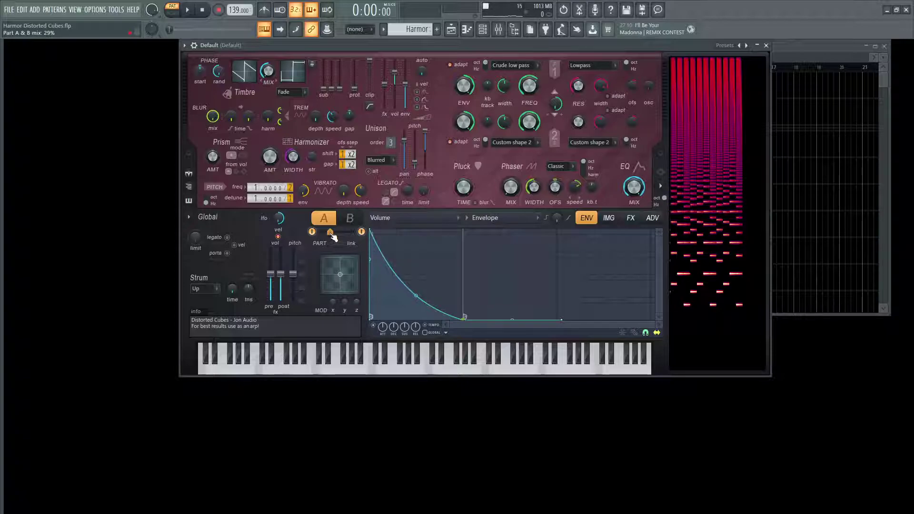
{"action": "key", "text": "space"}
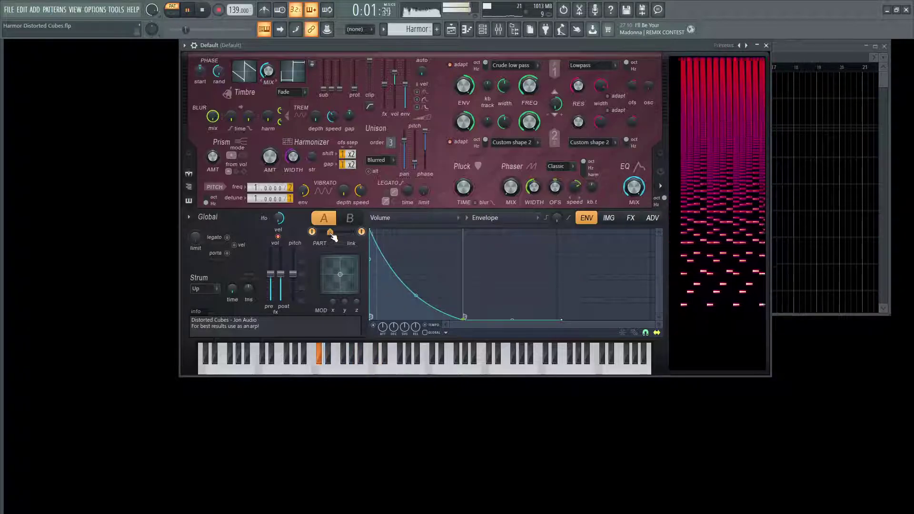
Toggle part B on, replay the layered arp, and open the Mixer
{"action": "left_click", "coordinate": [361, 232]}
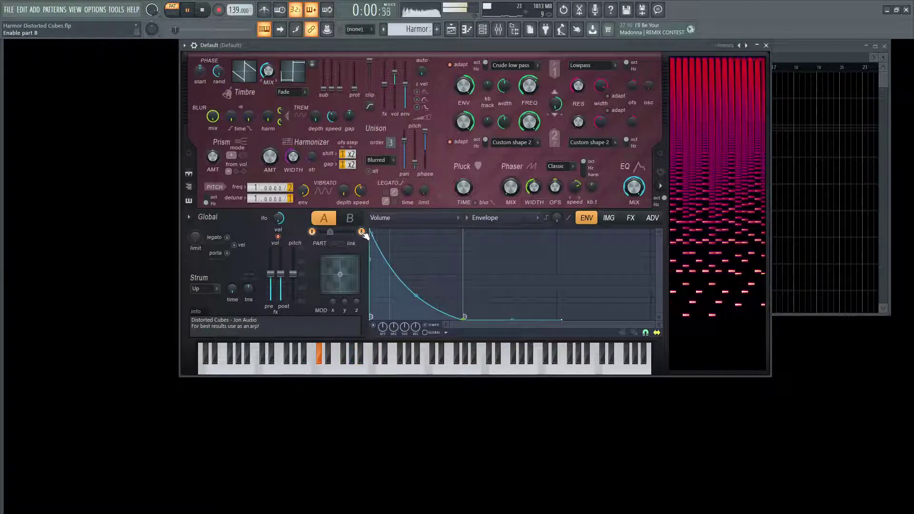
{"action": "key", "text": "space"}
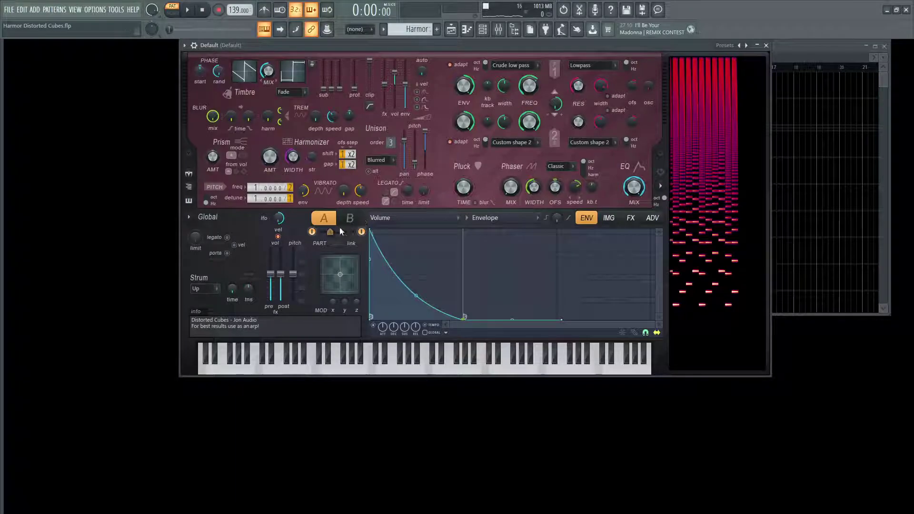
{"action": "key", "text": "space"}
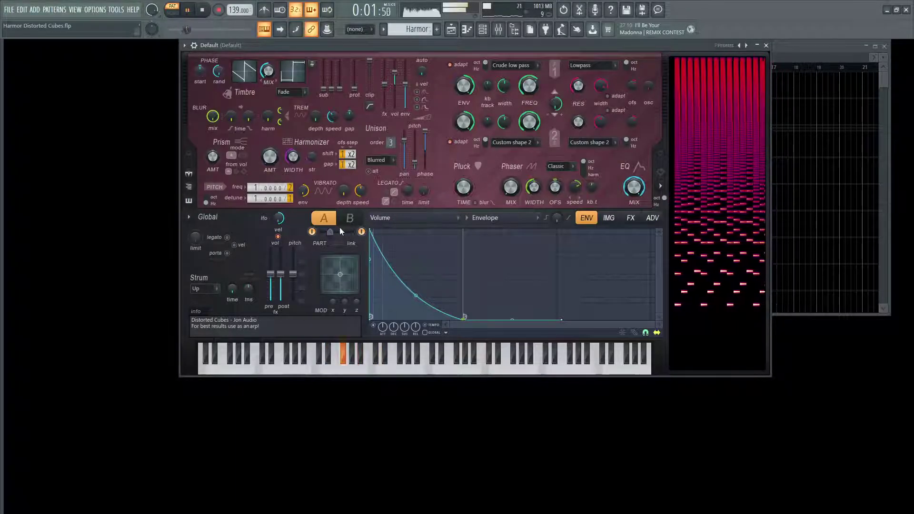
{"action": "key", "text": "space"}
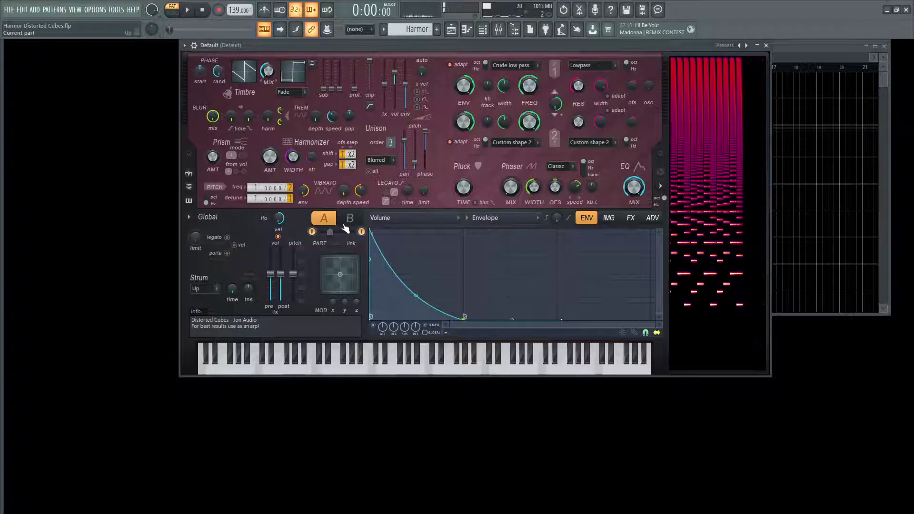
{"action": "key", "text": "F9"}
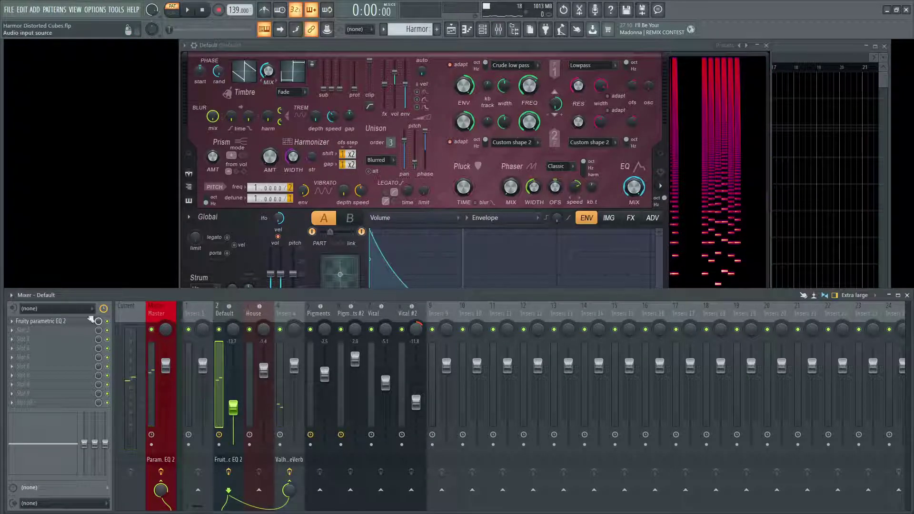
Inspect the insert's Fruity parametric EQ 2, close it, and bring the Playlist forward
{"action": "left_click", "coordinate": [74, 321]}
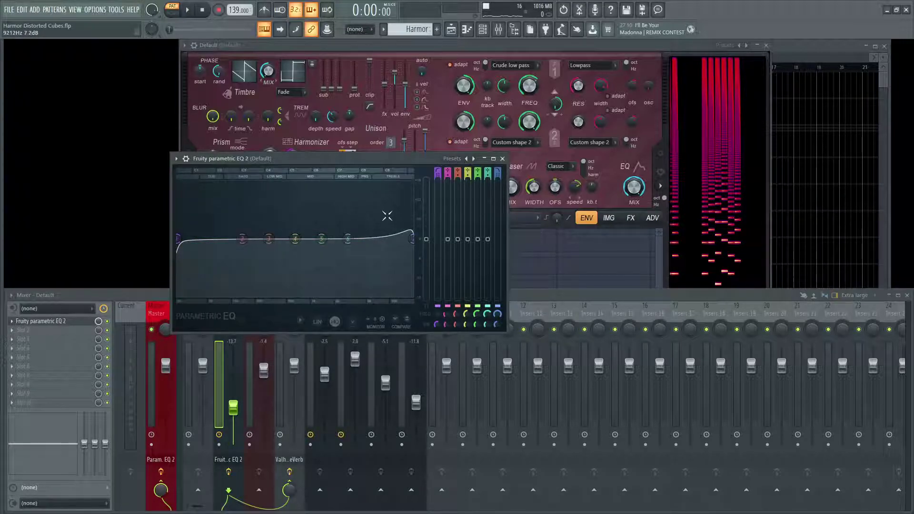
{"action": "left_click", "coordinate": [503, 159]}
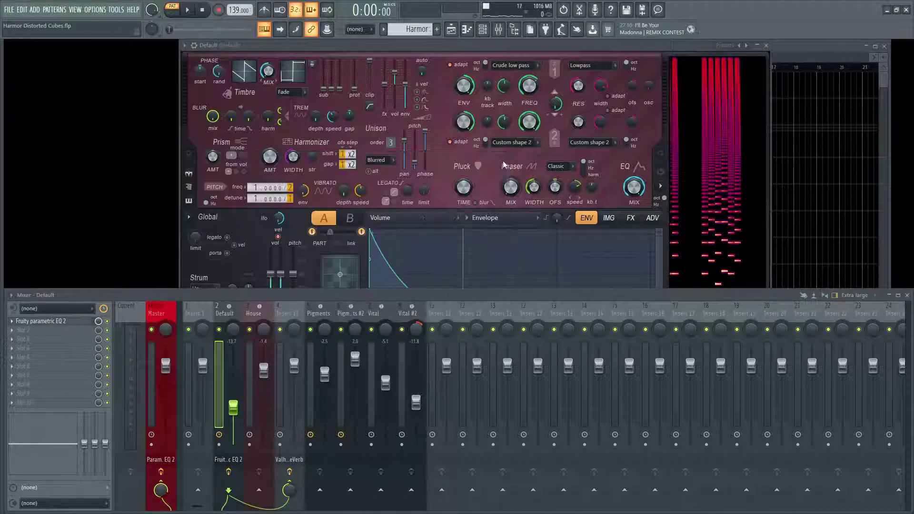
{"action": "left_click", "coordinate": [796, 44]}
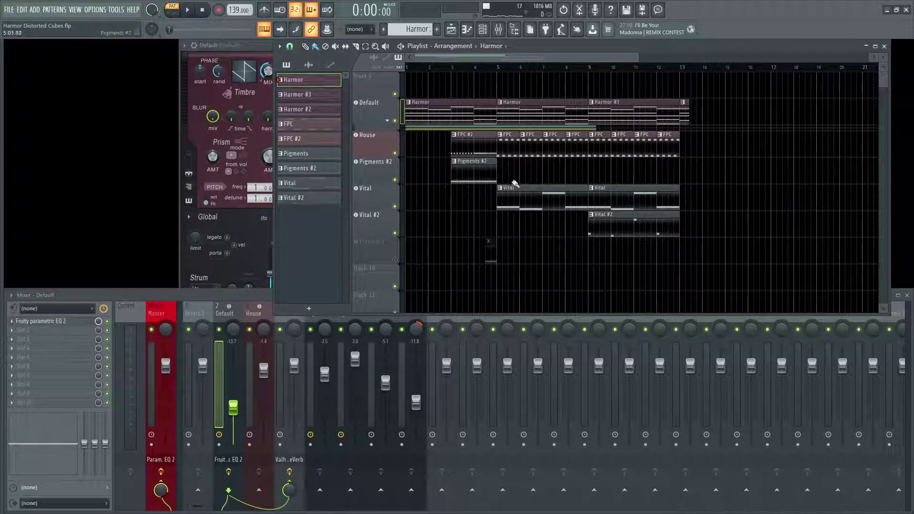
Expand the Default track's EQ automation and open the master's Fruity parametric EQ 2
{"action": "left_click", "coordinate": [388, 123]}
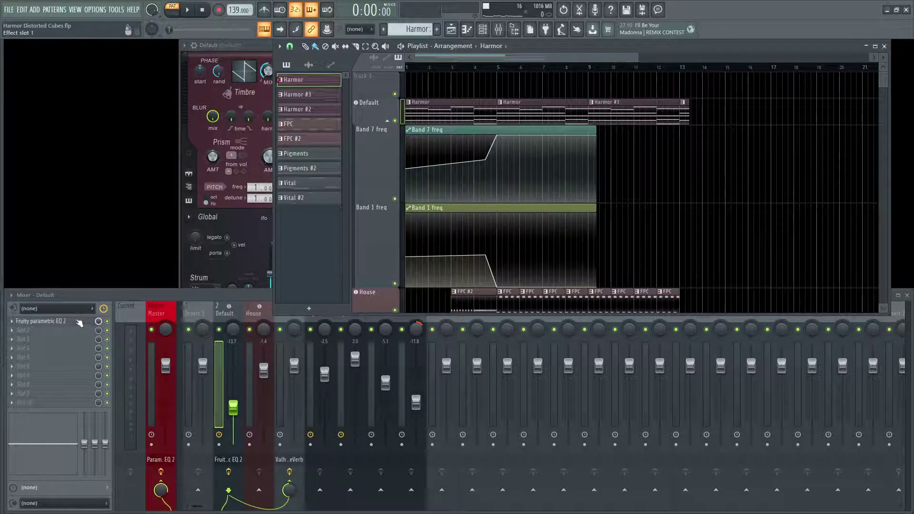
{"action": "left_click", "coordinate": [79, 324]}
{"action": "left_click_drag", "start_coordinate": [267, 164], "coordinate": [119, 113]}
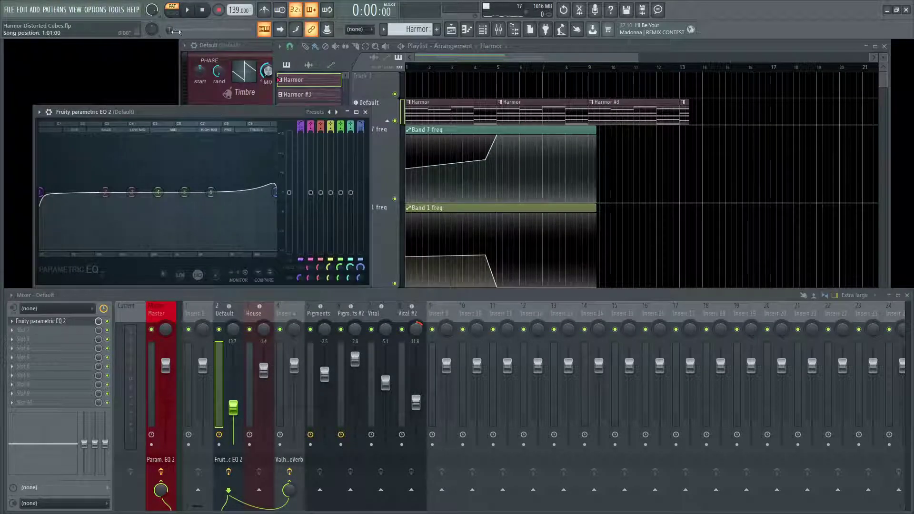
Play the song to hear the Band 7 and Band 1 frequency sweeps, then stop
{"action": "left_click", "coordinate": [187, 9]}
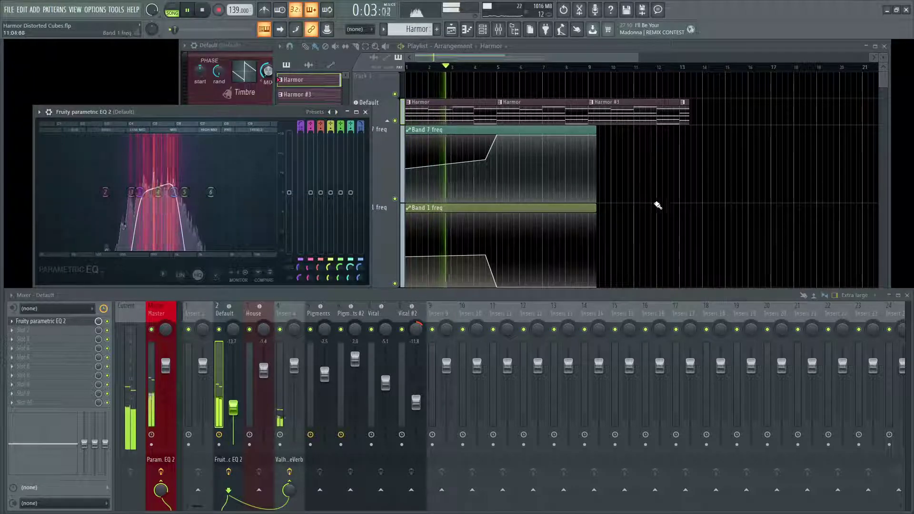
{"action": "scroll", "coordinate": [662, 191], "scroll_direction": "down", "scroll_amount": 2}
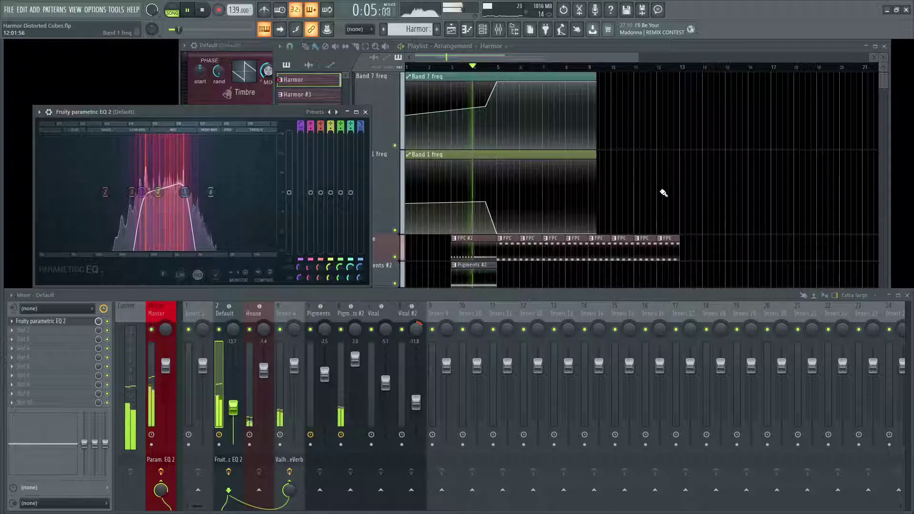
{"action": "scroll", "coordinate": [663, 192], "scroll_direction": "up", "scroll_amount": 1}
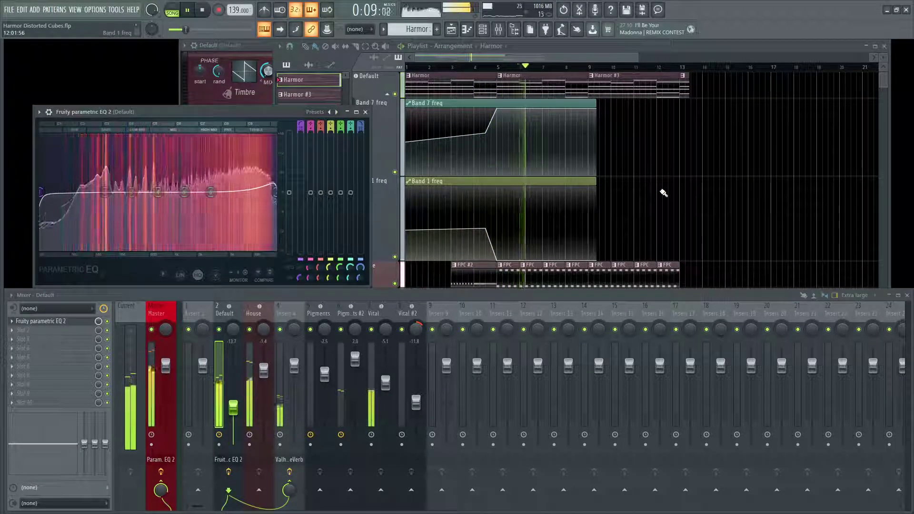
{"action": "key", "text": "space"}
Bring the Playlist and the parametric EQ back in front to review the automation clips
{"action": "left_click", "coordinate": [376, 138]}
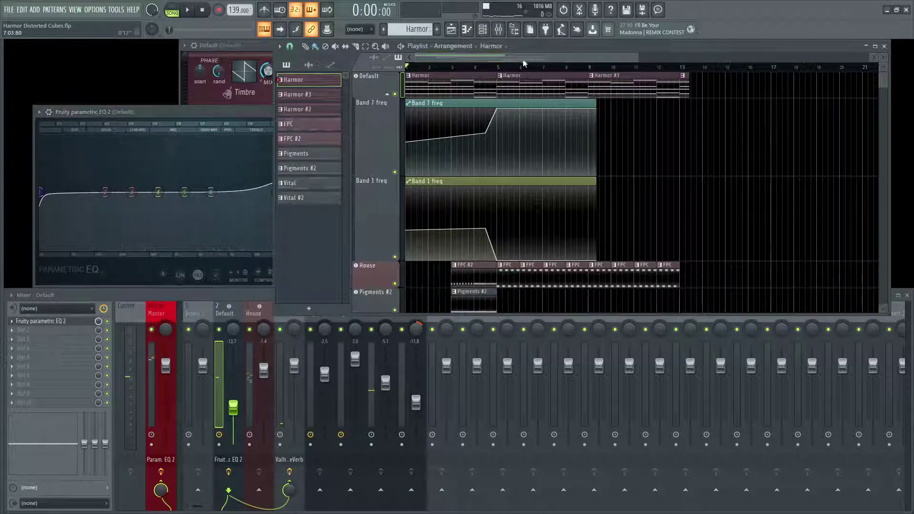
{"action": "left_click", "coordinate": [196, 116]}
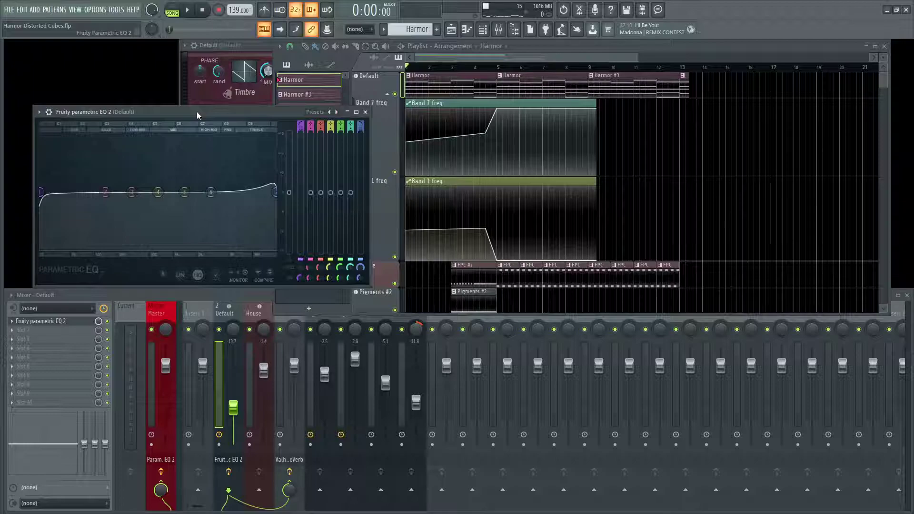
{"action": "scroll", "coordinate": [471, 252], "scroll_direction": "down", "scroll_amount": 1}
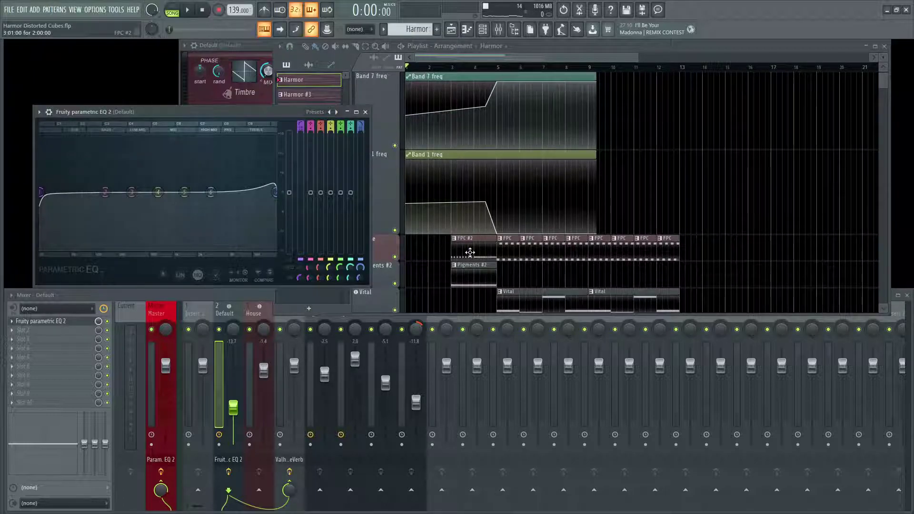
{"action": "scroll", "coordinate": [471, 253], "scroll_direction": "up", "scroll_amount": 1}
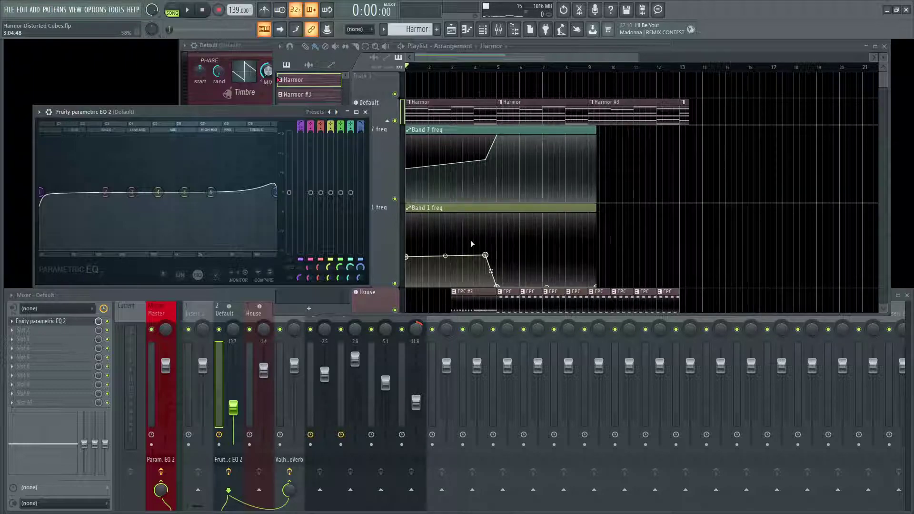
Play the EQ sweep briefly from bar 5, then stop
{"action": "left_click", "coordinate": [503, 67]}
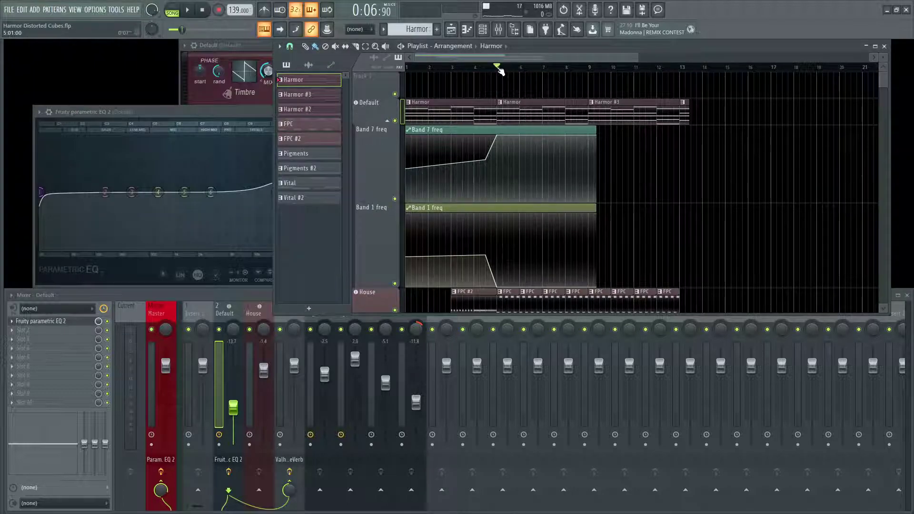
{"action": "key", "text": "space"}
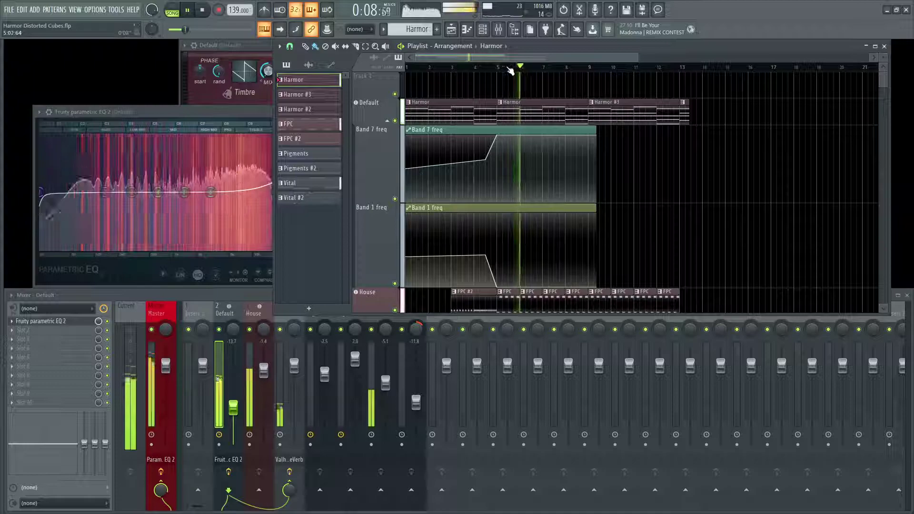
{"action": "key", "text": "space"}
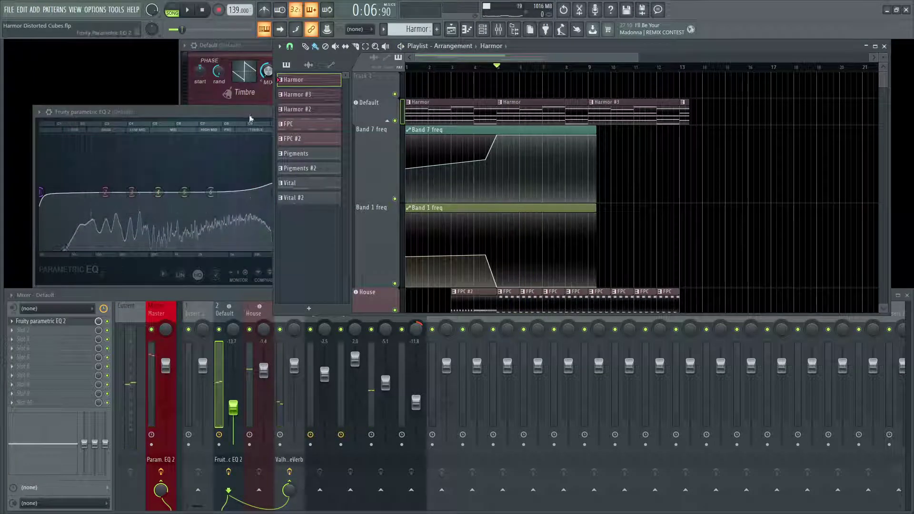
Collapse the Band 1 and Band 7 automation lanes under the Default track and close the EQ
{"action": "left_click", "coordinate": [250, 118]}
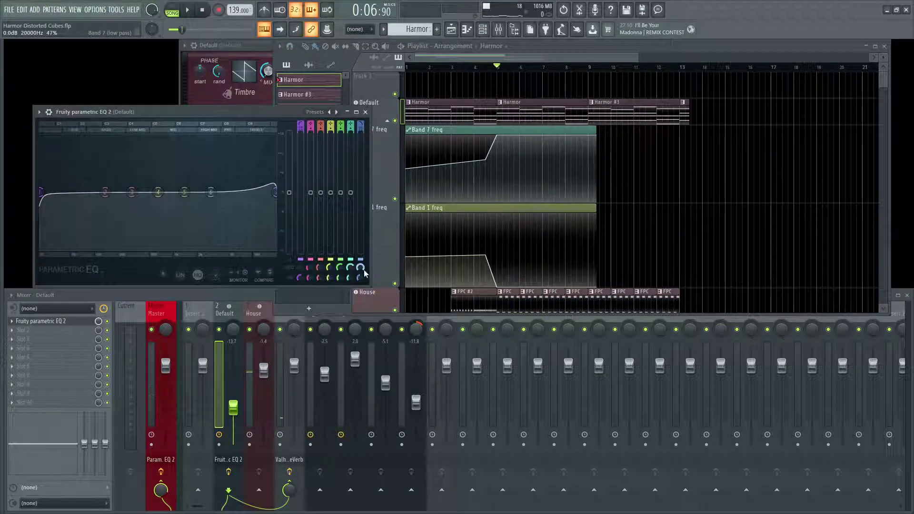
{"action": "right_click", "coordinate": [364, 271]}
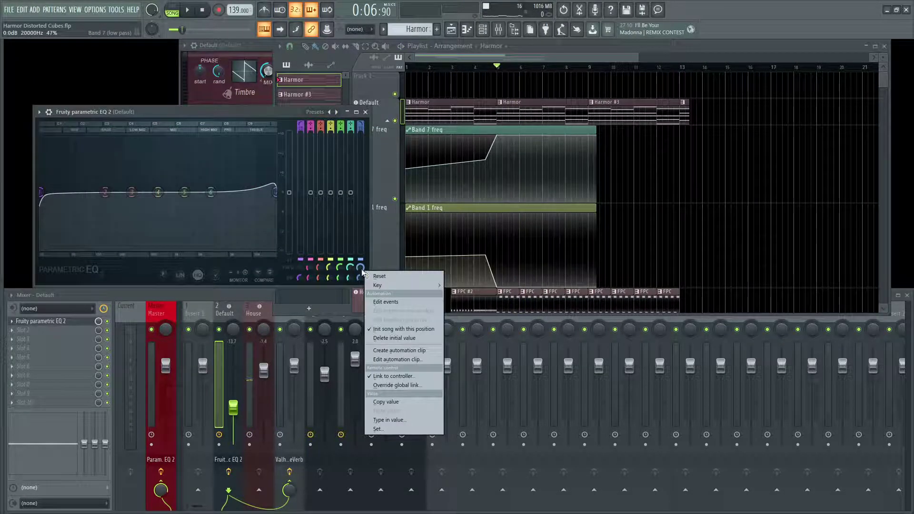
{"action": "left_click", "coordinate": [534, 54]}
{"action": "left_click", "coordinate": [388, 119]}
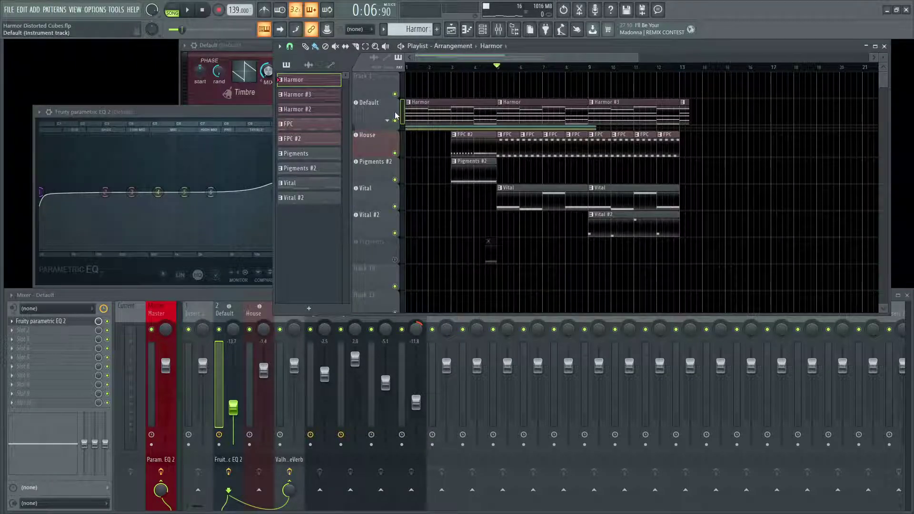
{"action": "left_click", "coordinate": [216, 114]}
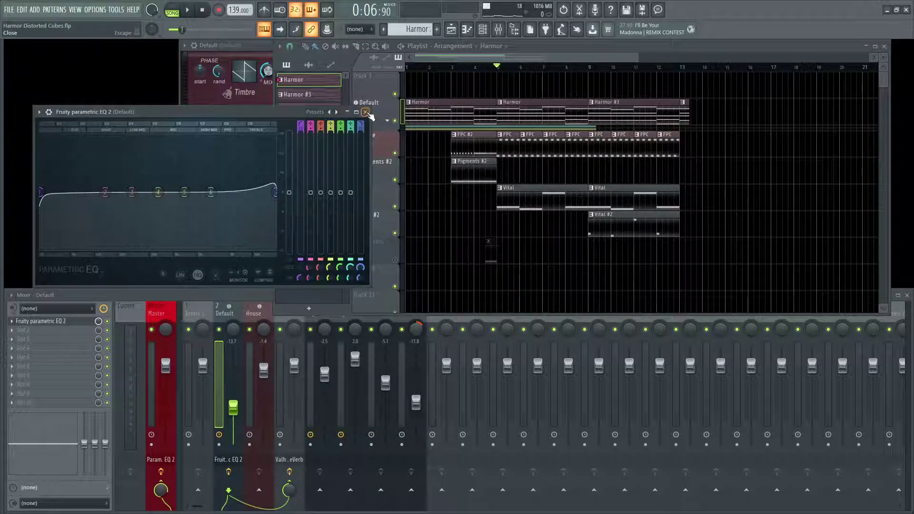
{"action": "left_click", "coordinate": [366, 113]}
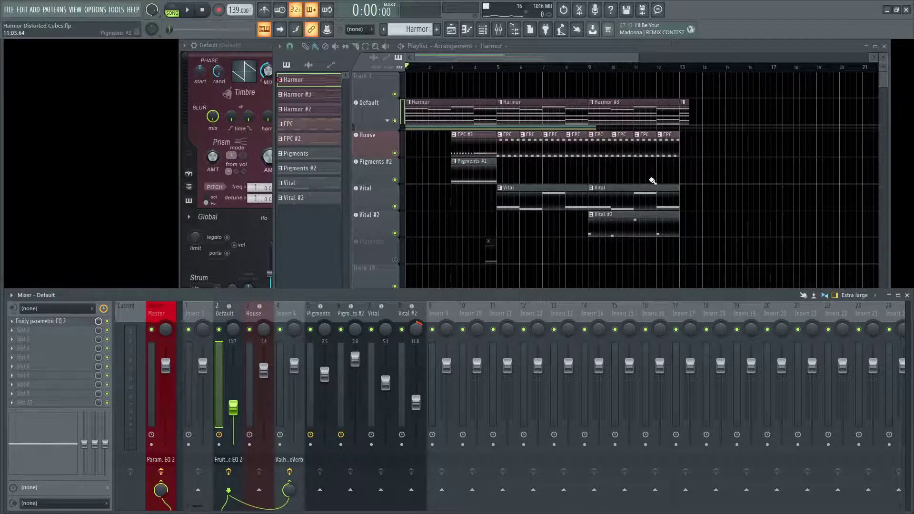
Play the song and show Harmor's FX page with Sincrush distortion and Burning compression
{"action": "key", "text": "space"}
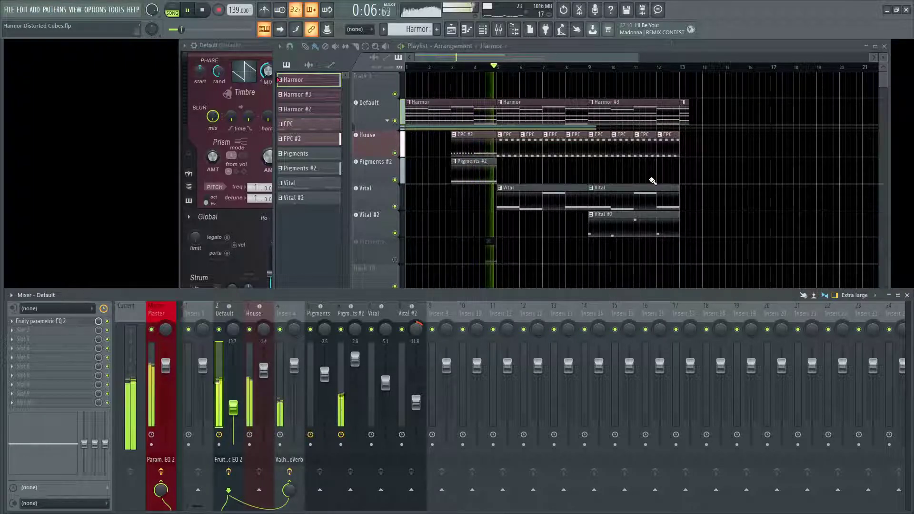
{"action": "left_click", "coordinate": [288, 42]}
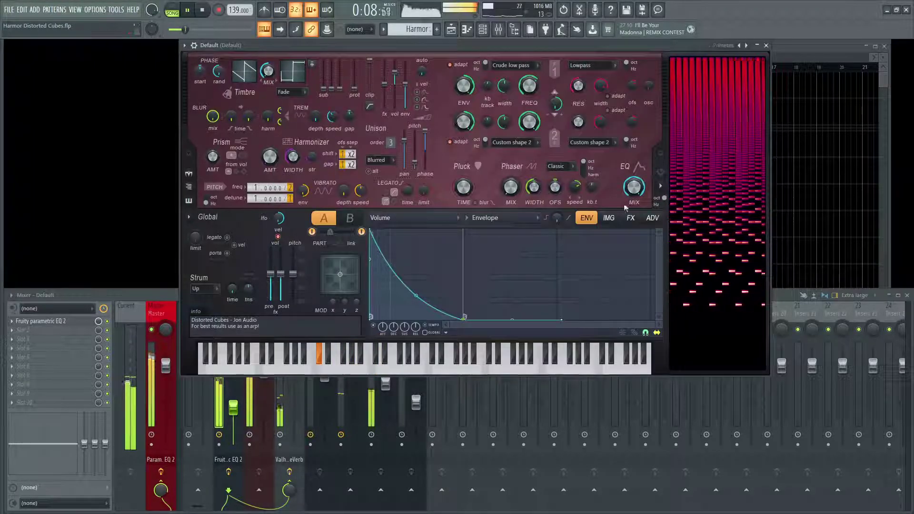
{"action": "left_click", "coordinate": [631, 218]}
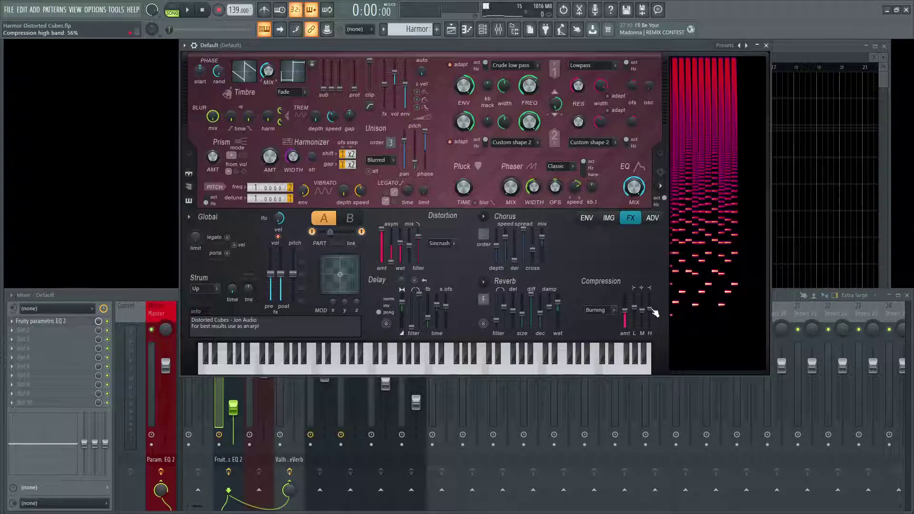
Start song playback to hear the Distorted Cubes arp through its effects
{"action": "key", "text": "space"}
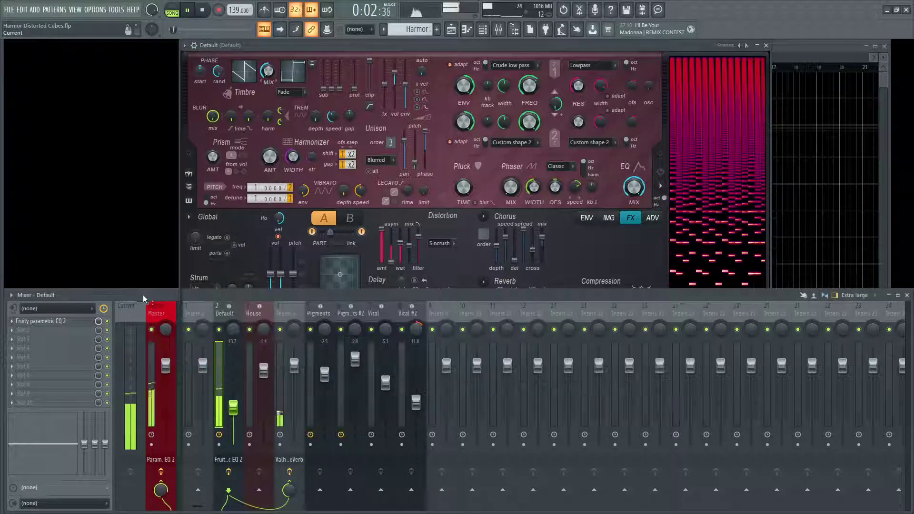
Show the ValhallaVintageVerb Large Wood Room settings on insert 4, then hide the mixer
{"action": "left_click", "coordinate": [289, 460]}
{"action": "left_click", "coordinate": [289, 460]}
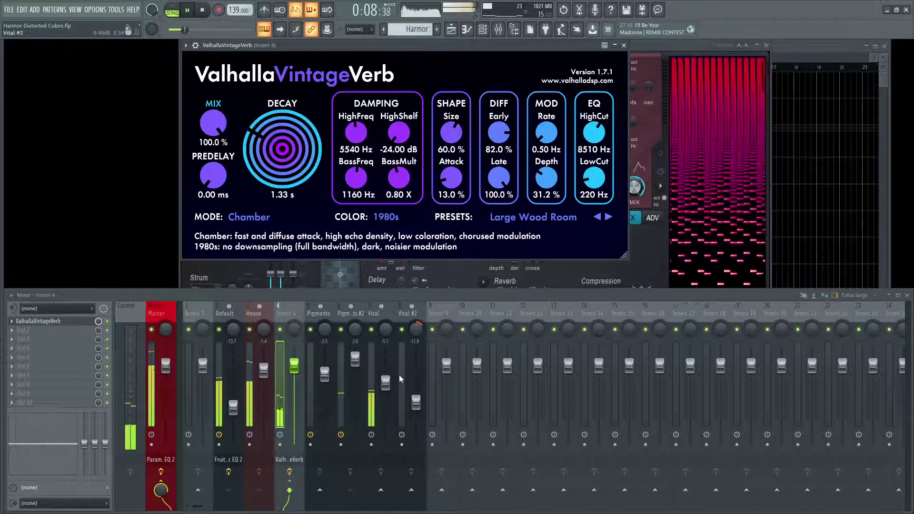
{"action": "left_click", "coordinate": [394, 363]}
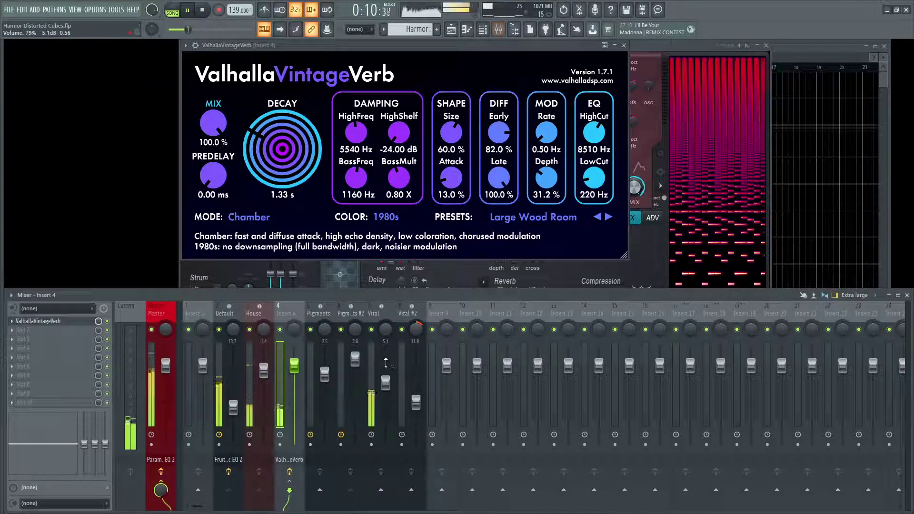
{"action": "key", "text": "F9"}
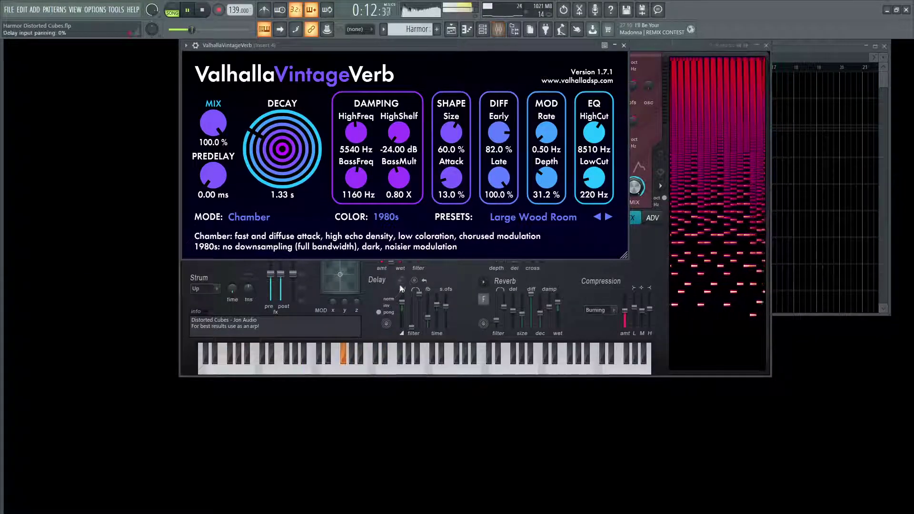
Close the reverb window and bring the Playlist back in front as the song plays
{"action": "left_click", "coordinate": [623, 45]}
{"action": "key", "text": "F5"}
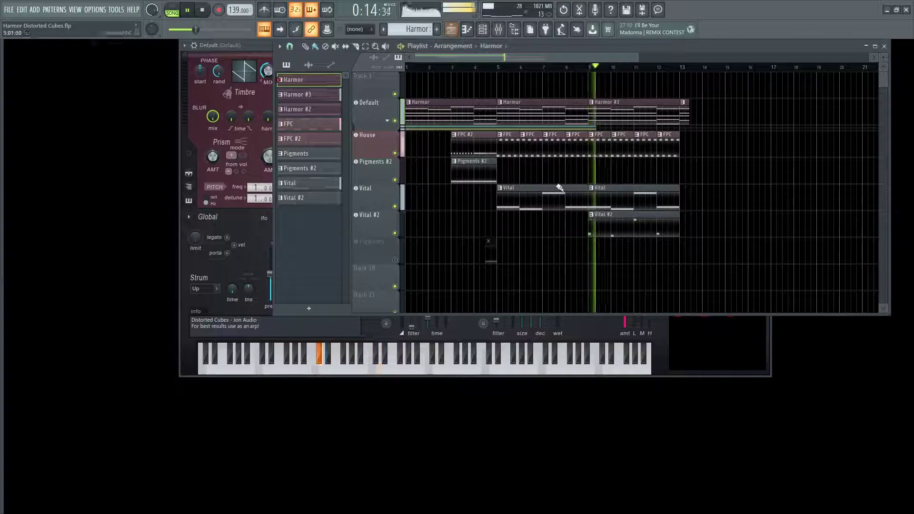